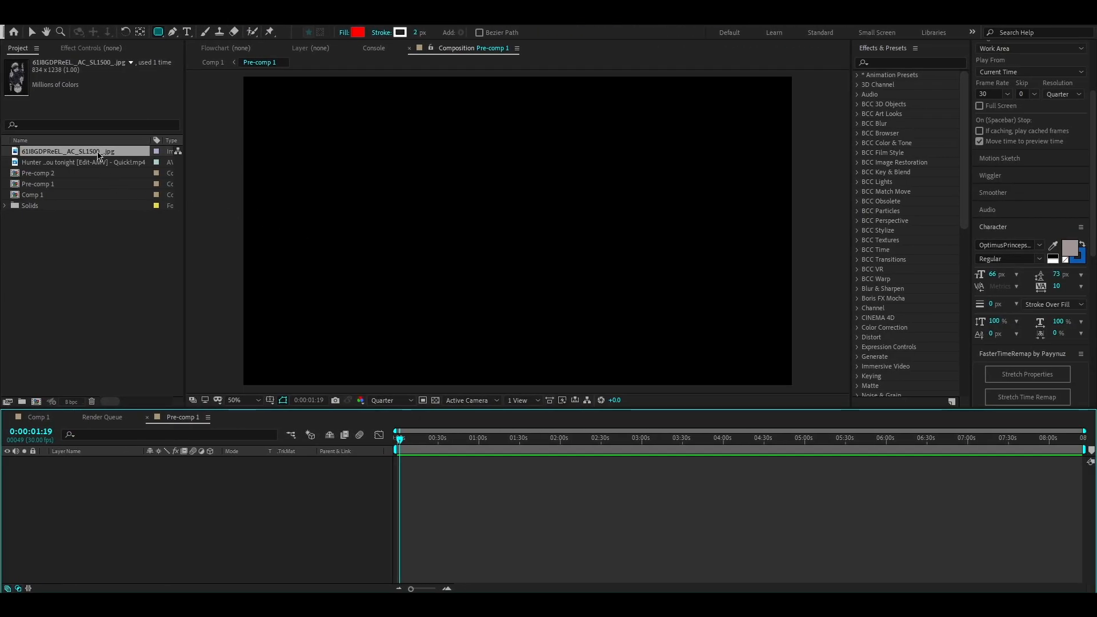
Add the card artwork JPG as a layer in Pre-comp 1 and set its scale to 77%
{"action": "left_click_drag", "start_coordinate": [98, 155], "coordinate": [350, 531]}
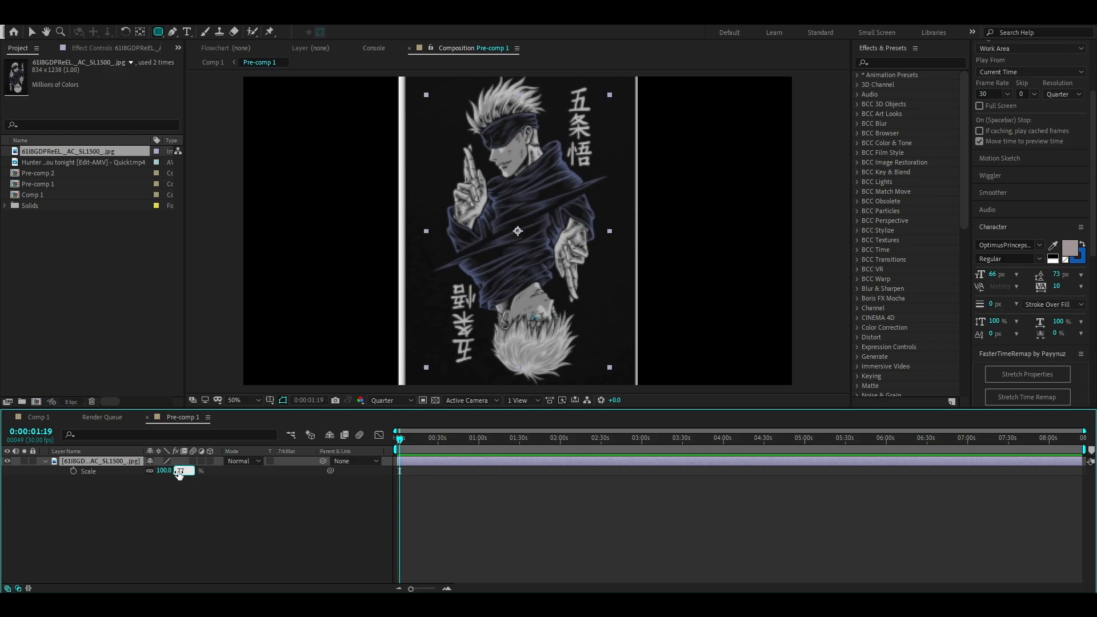
{"action": "key", "text": "Return"}
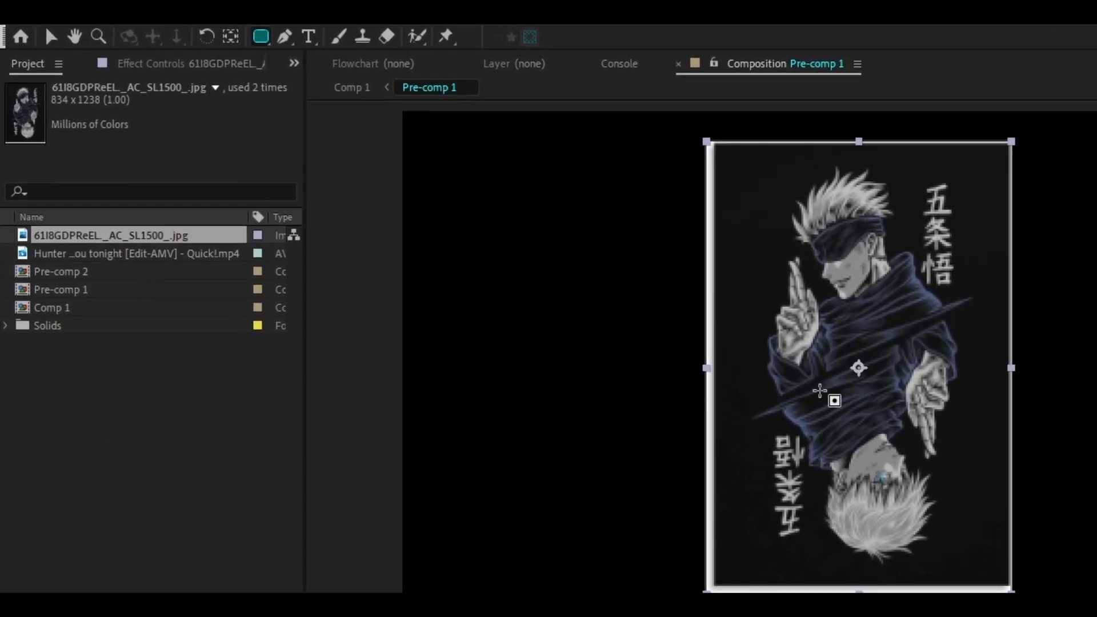
Set the preview resolution to Full and mask the artwork with a rounded rectangle that cuts off its white border
{"action": "left_click", "coordinate": [264, 37]}
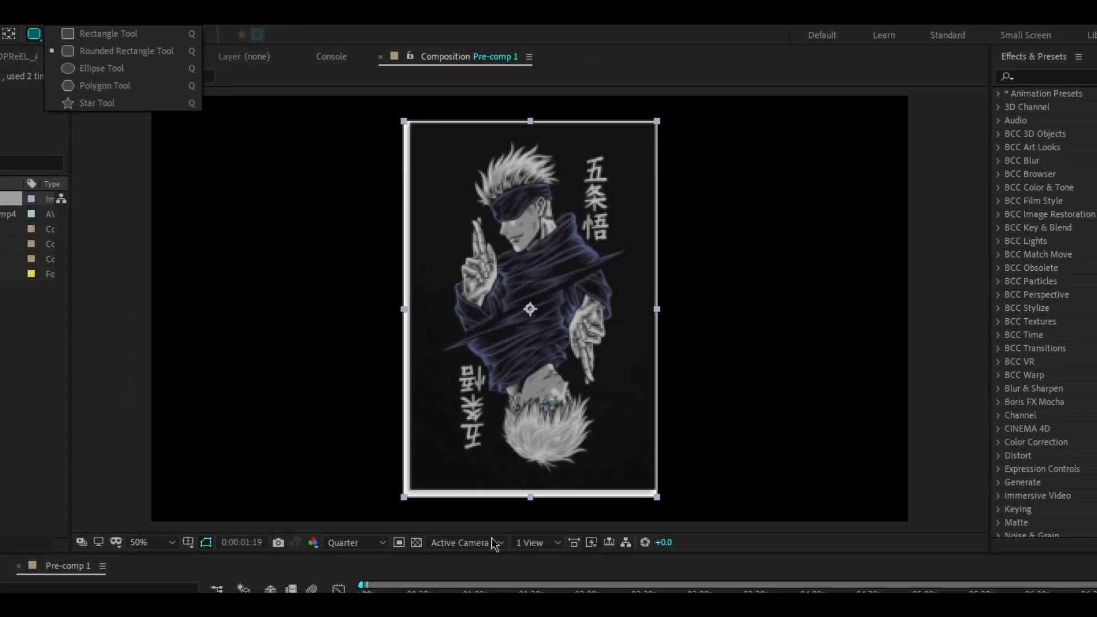
{"action": "left_click", "coordinate": [349, 543]}
{"action": "left_click", "coordinate": [349, 543]}
{"action": "left_click", "coordinate": [343, 570]}
{"action": "left_click_drag", "start_coordinate": [411, 125], "coordinate": [654, 489]}
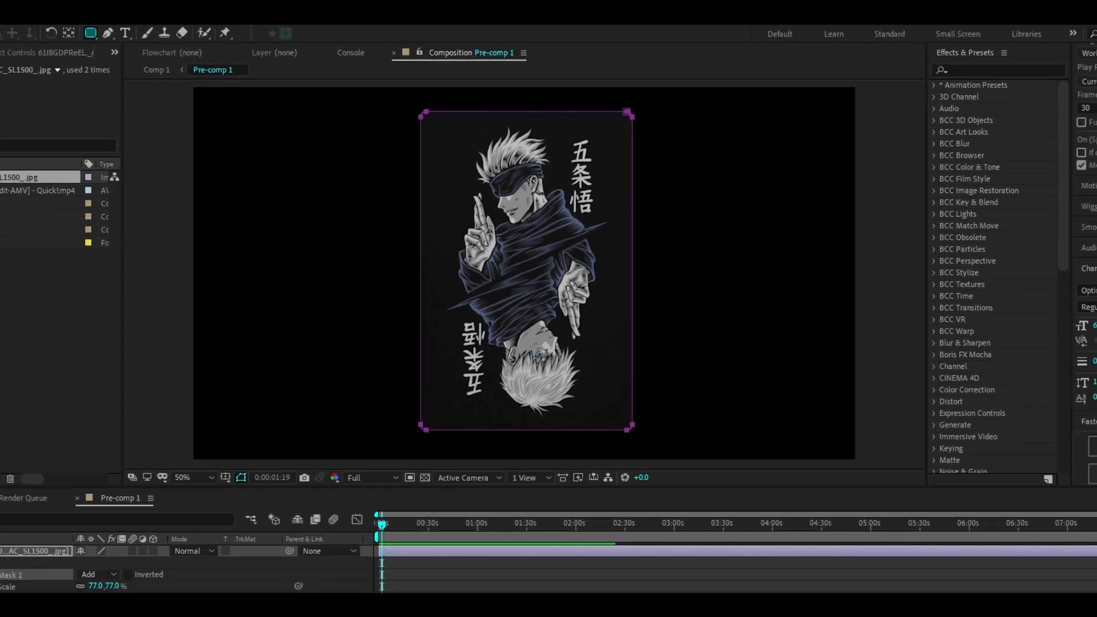
Create a text layer reading "payynuz" above the artwork
{"action": "left_click", "coordinate": [400, 513]}
{"action": "right_click", "coordinate": [360, 523]}
{"action": "mouse_move", "coordinate": [385, 400]}
{"action": "left_click", "coordinate": [521, 422]}
{"action": "type", "text": "pa"}
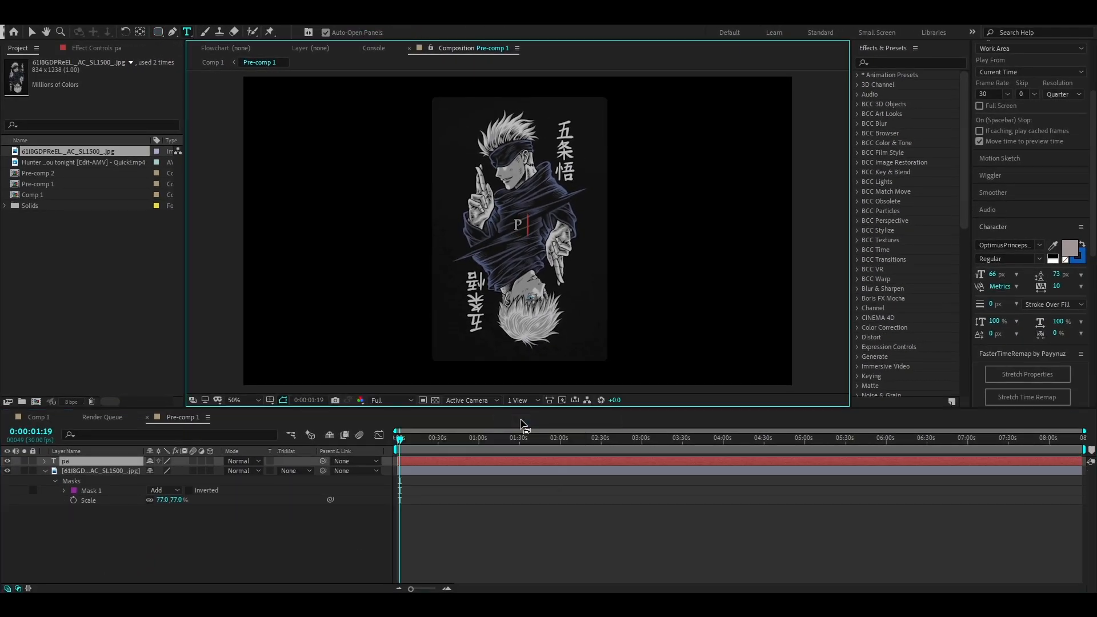
{"action": "type", "text": "yynuz"}
Rotate the text layer 90° and move it to the card's lower-right corner
{"action": "left_click_drag", "start_coordinate": [515, 231], "coordinate": [451, 133]}
{"action": "type", "text": "r"}
{"action": "key", "text": "Escape"}
{"action": "key", "text": "r"}
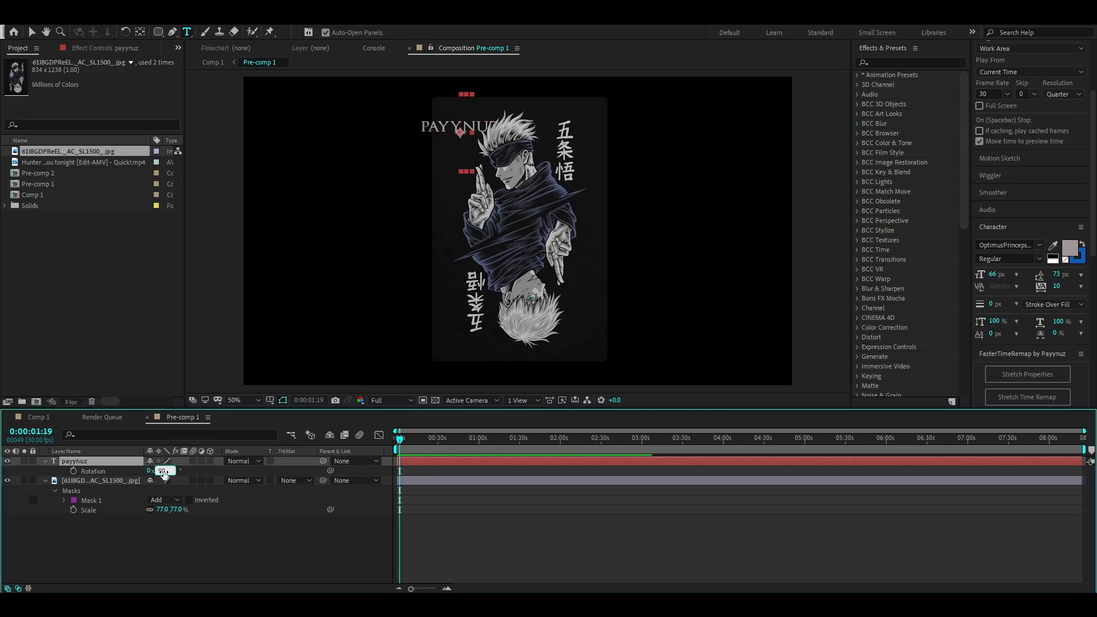
{"action": "key", "text": "Return"}
{"action": "key", "text": "v"}
{"action": "left_click_drag", "start_coordinate": [464, 149], "coordinate": [591, 330]}
Scale the rotated text to 82% and nudge it into place along the card's right edge
{"action": "key", "text": "s"}
{"action": "left_click_drag", "start_coordinate": [181, 472], "coordinate": [170, 474]}
{"action": "left_click_drag", "start_coordinate": [592, 336], "coordinate": [593, 340]}
Duplicate the text layer, rotate the copy to -90° and place it in the card's upper-left corner
{"action": "key", "text": "ctrl+d"}
{"action": "type", "text": "r"}
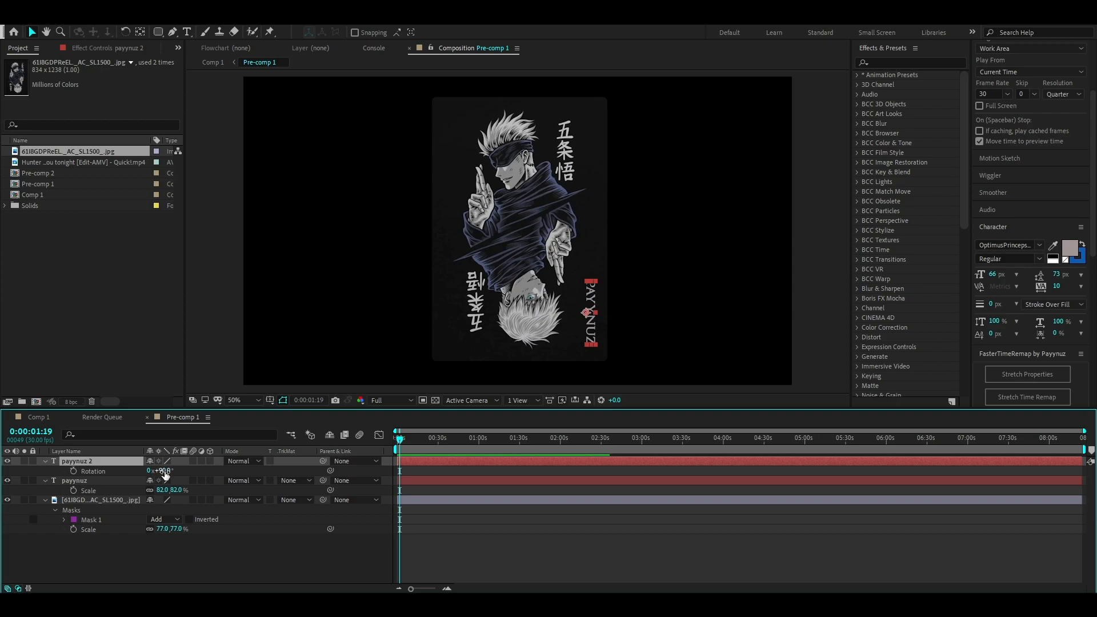
{"action": "type", "text": "-90"}
{"action": "key", "text": "Return"}
{"action": "left_click_drag", "start_coordinate": [583, 338], "coordinate": [448, 165]}
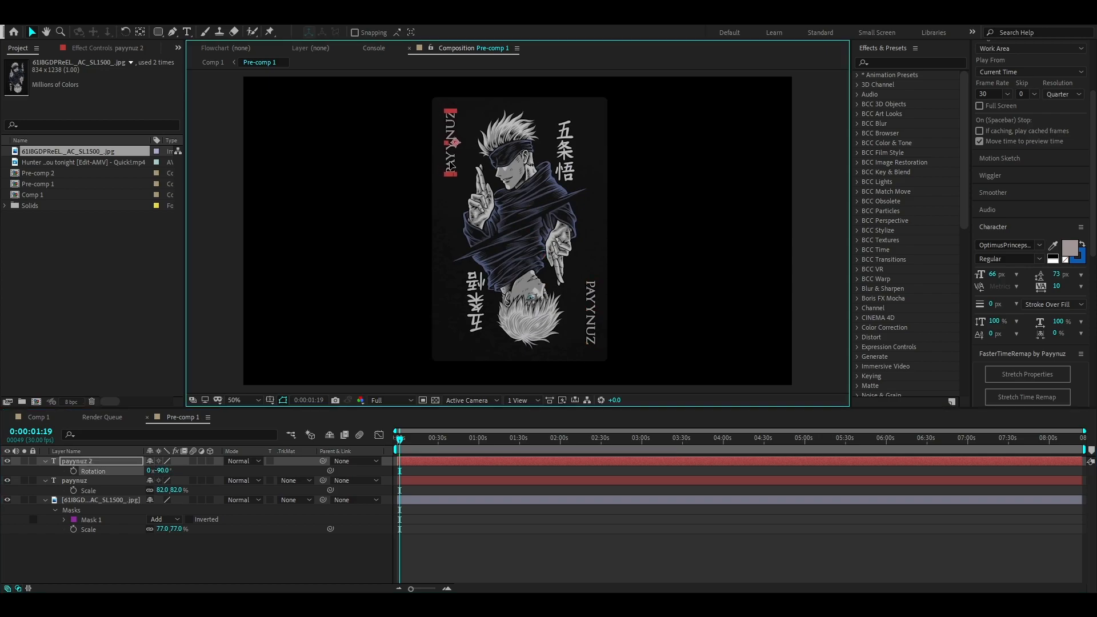
{"action": "left_click", "coordinate": [484, 548]}
{"action": "left_click", "coordinate": [46, 461]}
{"action": "left_click", "coordinate": [45, 471]}
Create a black 1920 x 1080 solid named "mask" and hide it
{"action": "right_click", "coordinate": [136, 526]}
{"action": "mouse_move", "coordinate": [163, 402]}
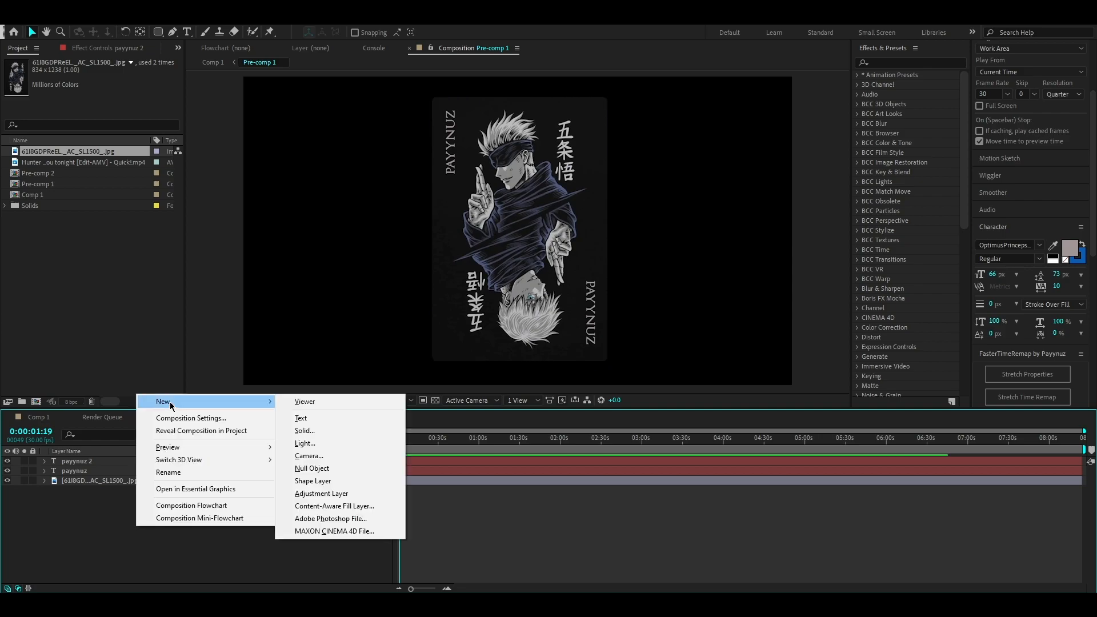
{"action": "left_click", "coordinate": [303, 431]}
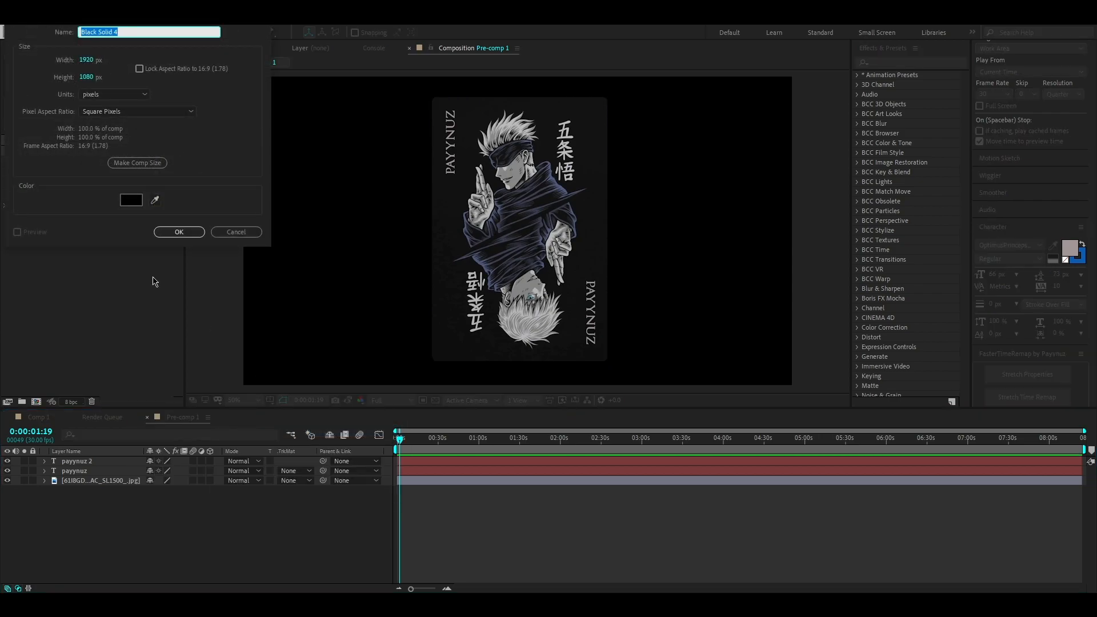
{"action": "left_click", "coordinate": [179, 232]}
{"action": "key", "text": "Return"}
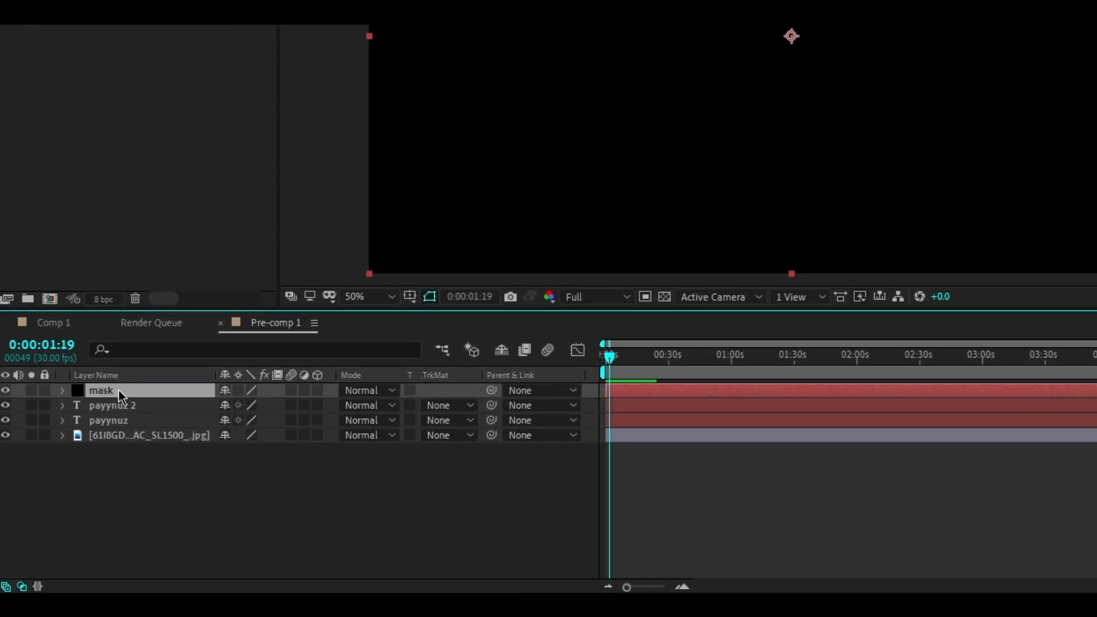
{"action": "left_click", "coordinate": [6, 396]}
{"action": "left_click", "coordinate": [7, 391]}
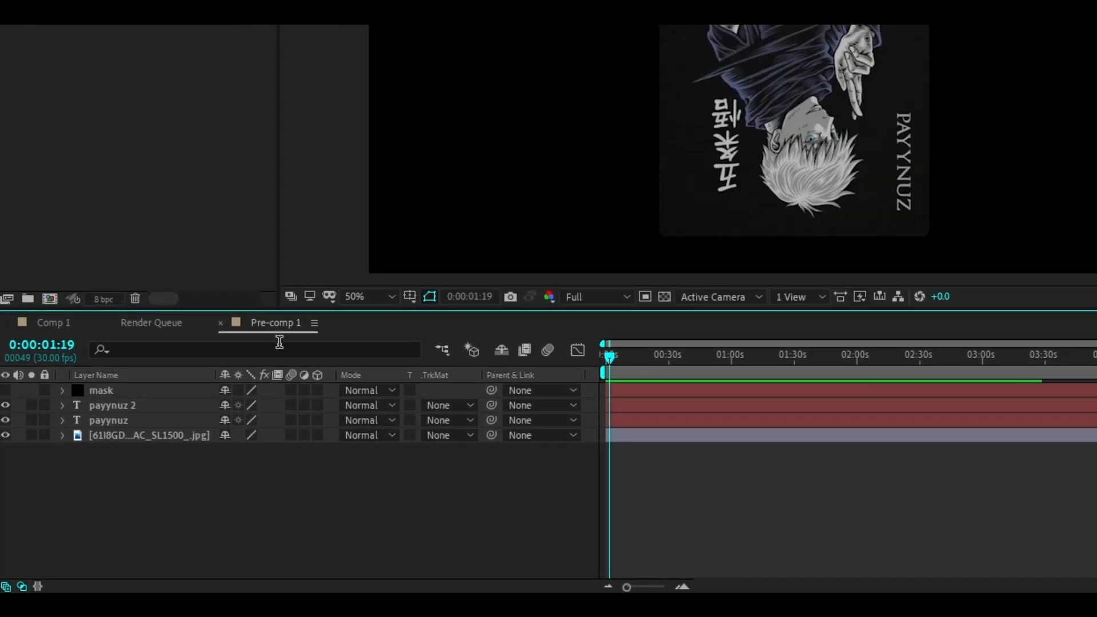
Show the transparency grid and draw a rounded rectangle mask on the mask layer, matching the card's outline
{"action": "left_click", "coordinate": [149, 390]}
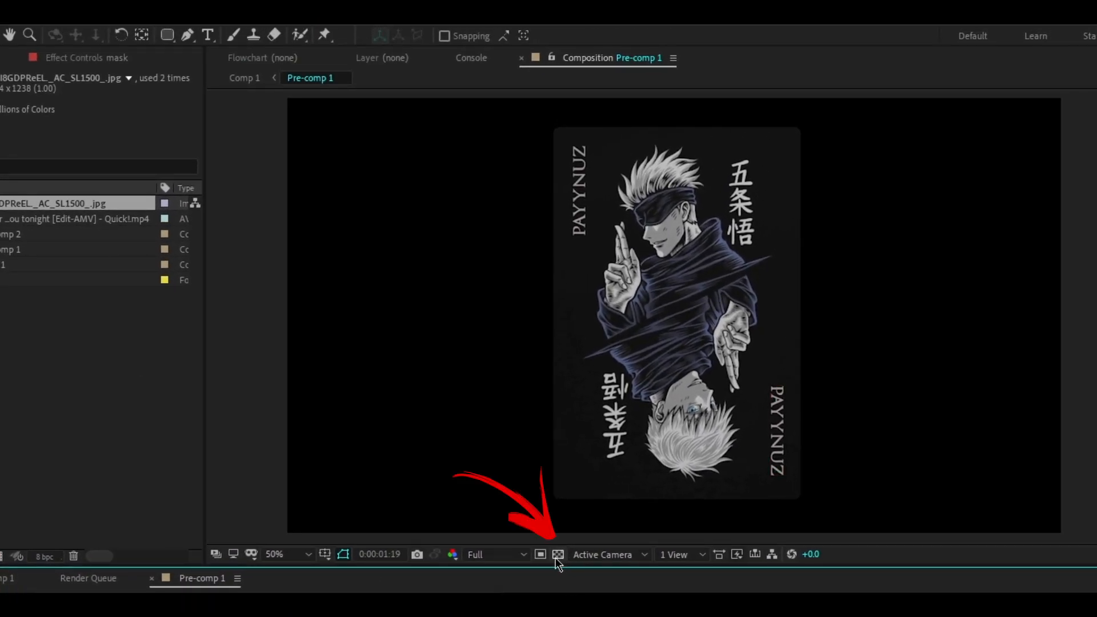
{"action": "left_click", "coordinate": [558, 556]}
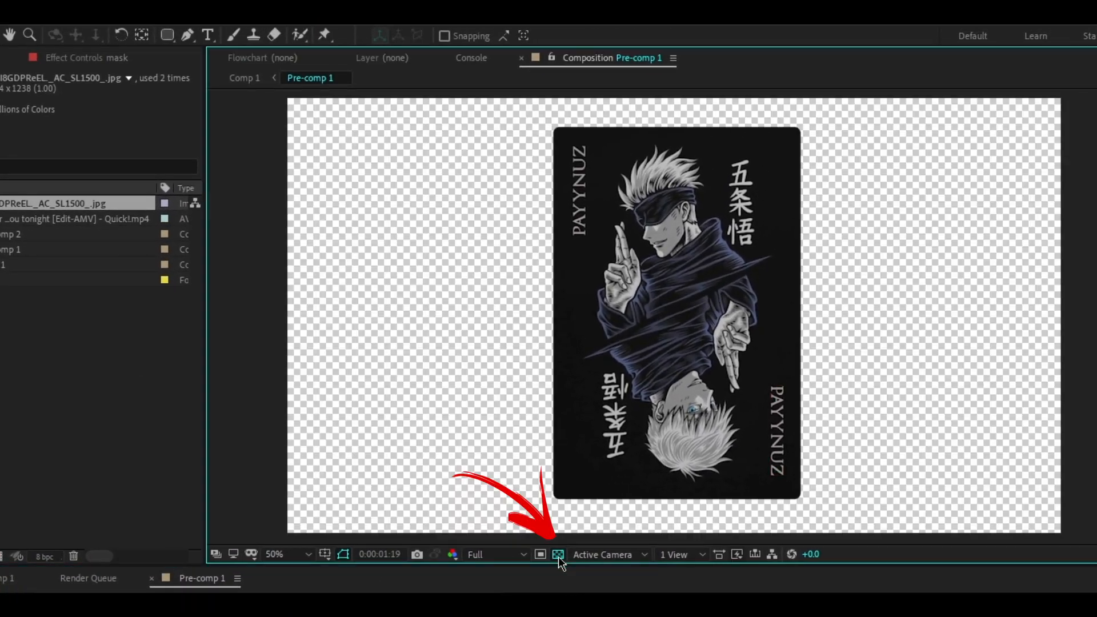
{"action": "left_click", "coordinate": [166, 36]}
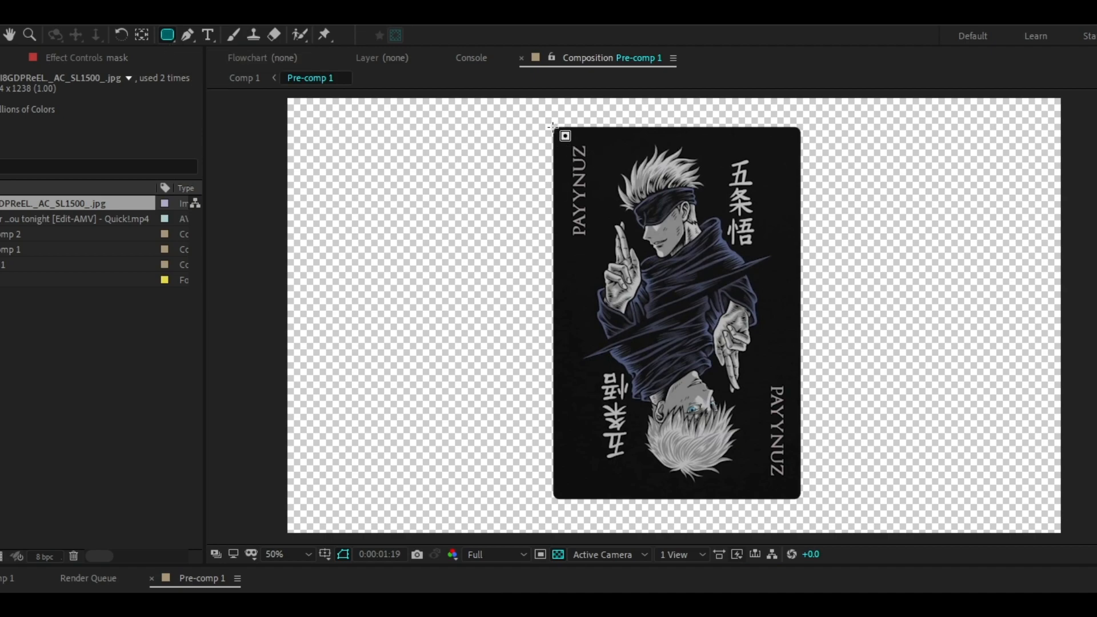
{"action": "left_click_drag", "start_coordinate": [553, 127], "coordinate": [800, 499]}
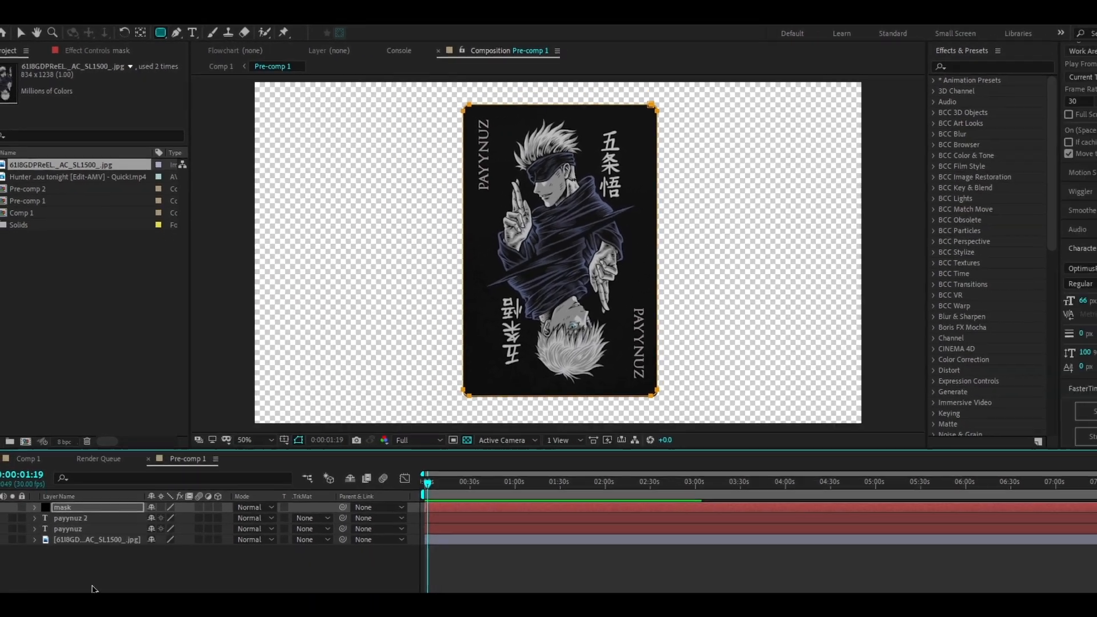
Create another black 1920 x 1080 solid named "card" above the mask layer
{"action": "right_click", "coordinate": [92, 524]}
{"action": "mouse_move", "coordinate": [132, 399]}
{"action": "left_click", "coordinate": [265, 427]}
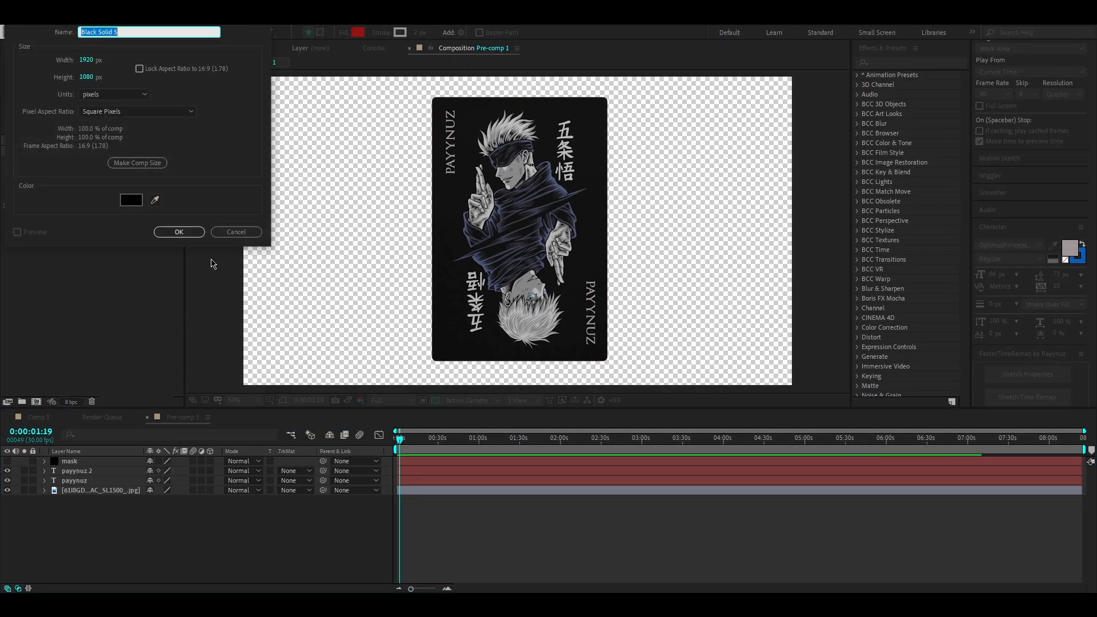
{"action": "left_click", "coordinate": [176, 230]}
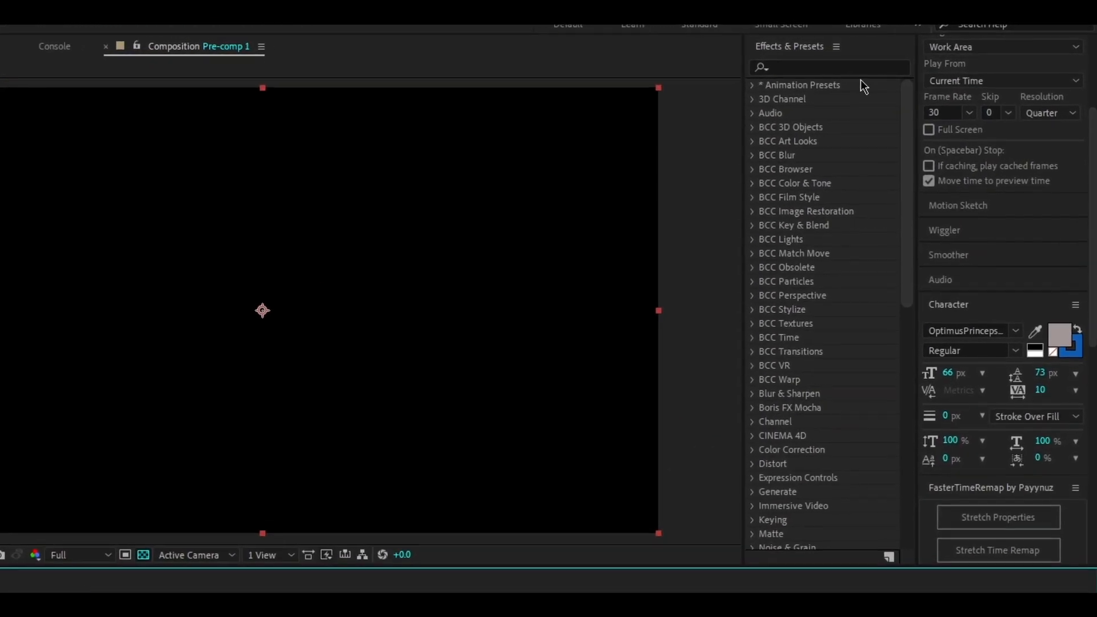
Find the Video Copilot Element effect and apply it to the card solid
{"action": "left_click", "coordinate": [911, 63]}
{"action": "type", "text": "elem"}
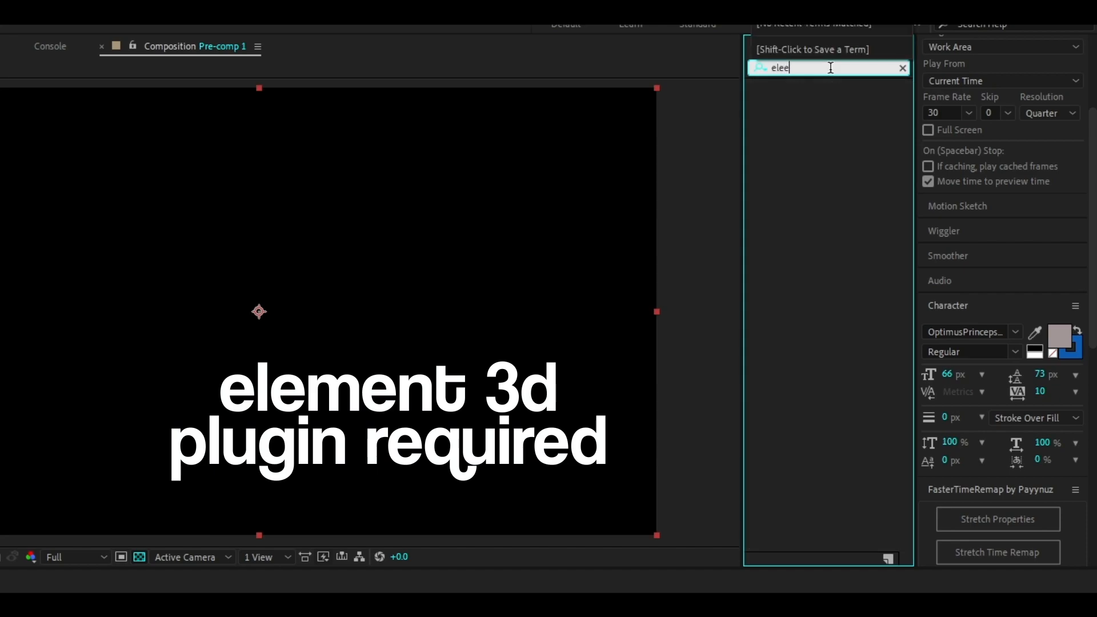
{"action": "left_click_drag", "start_coordinate": [814, 211], "coordinate": [397, 484]}
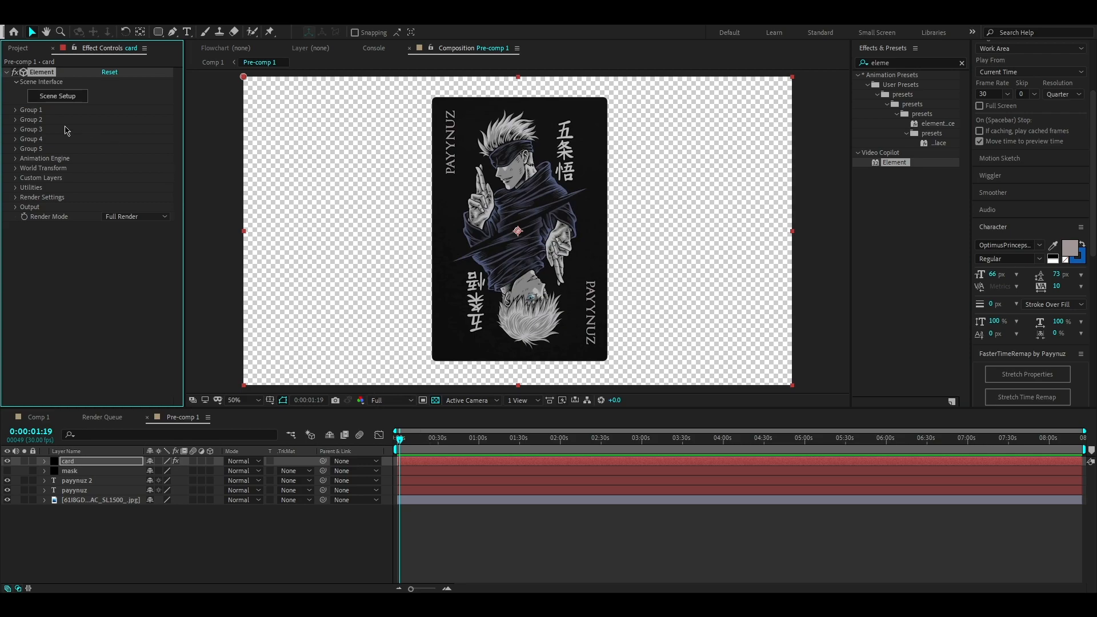
Set Path Layer 1 of the Element effect to the mask layer and expand its Custom Texture Maps group
{"action": "left_click", "coordinate": [15, 168]}
{"action": "left_click", "coordinate": [15, 168]}
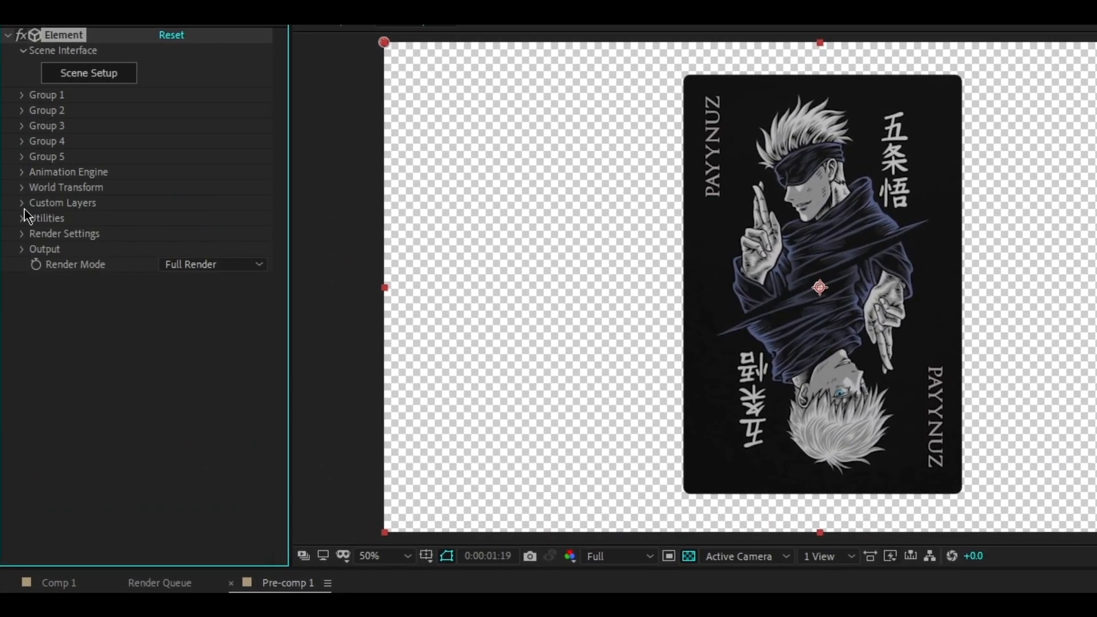
{"action": "left_click", "coordinate": [22, 203]}
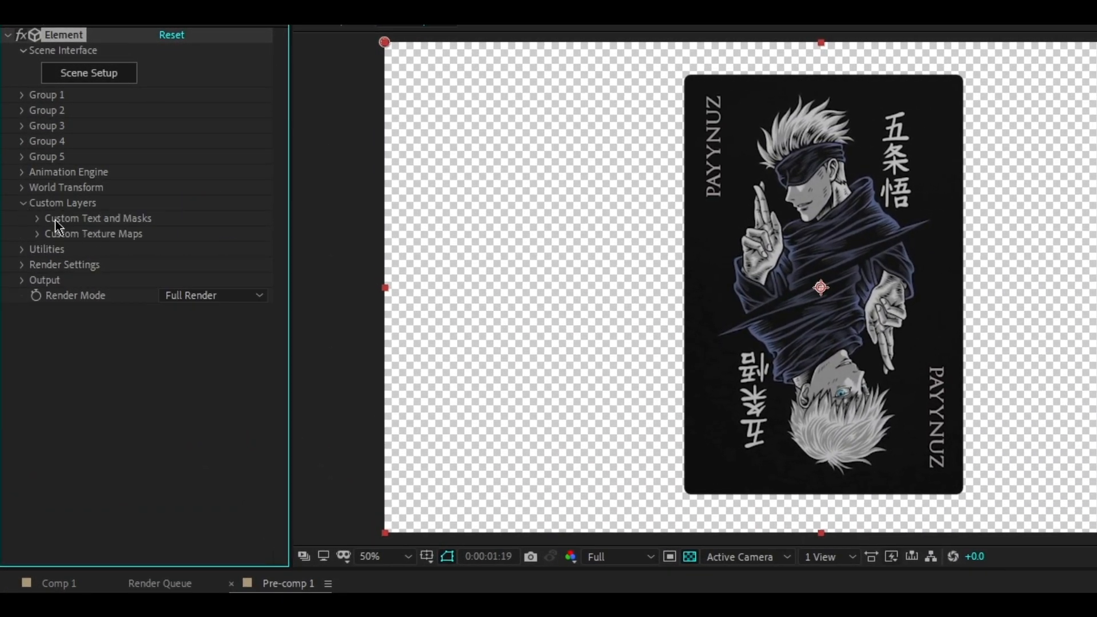
{"action": "left_click", "coordinate": [38, 218]}
{"action": "left_click", "coordinate": [174, 237]}
{"action": "left_click", "coordinate": [203, 299]}
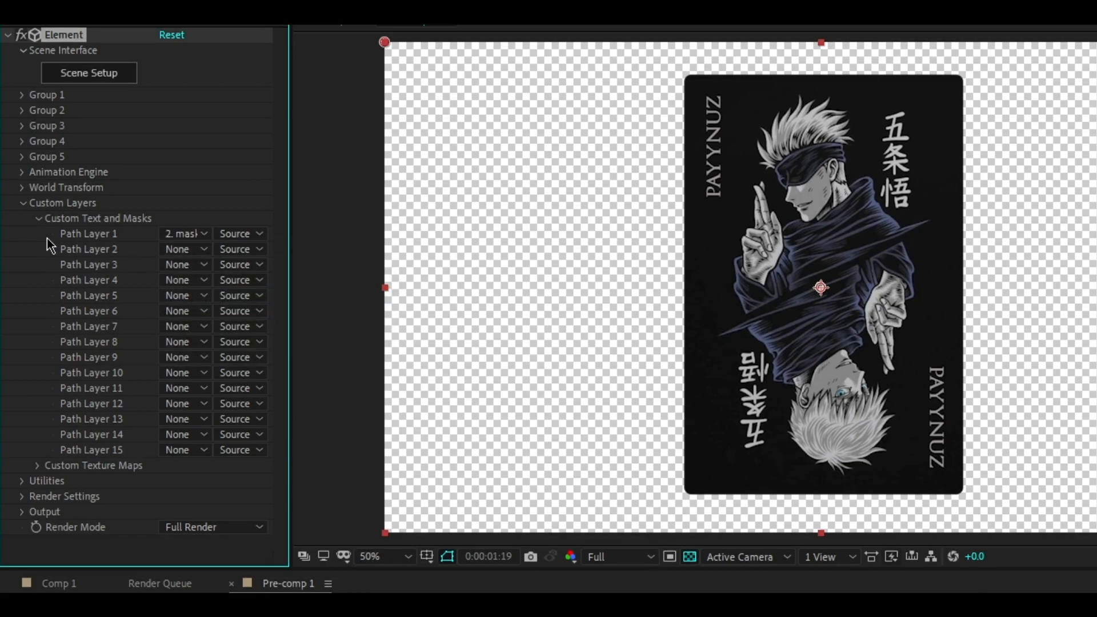
{"action": "left_click", "coordinate": [37, 465]}
{"action": "scroll", "coordinate": [111, 432], "scroll_direction": "down", "scroll_amount": 2}
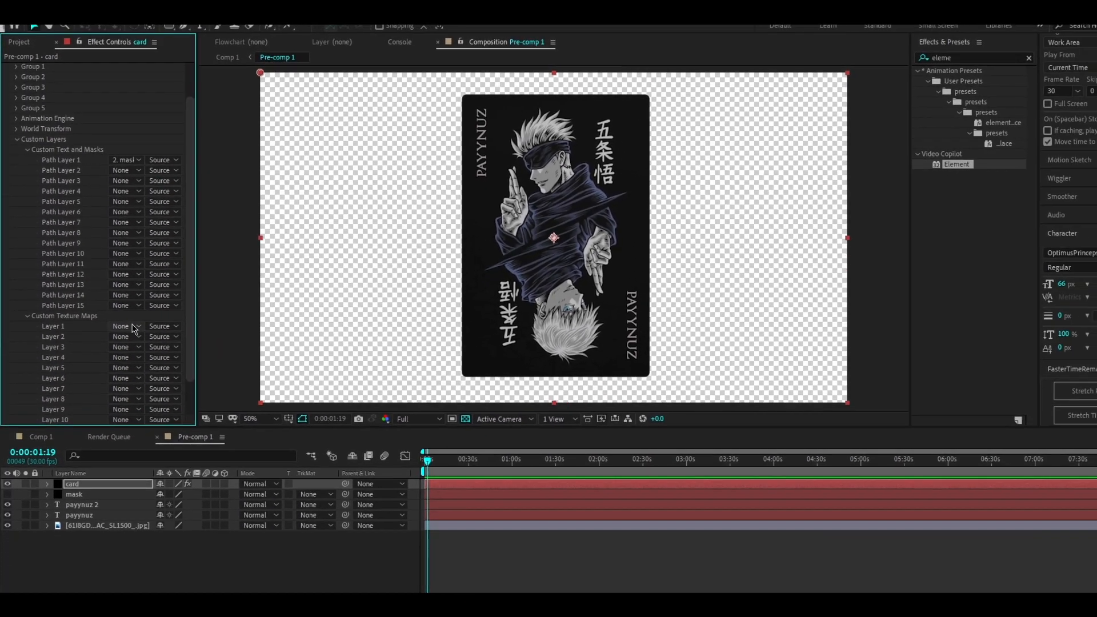
{"action": "left_click", "coordinate": [116, 313]}
{"action": "left_click", "coordinate": [184, 588]}
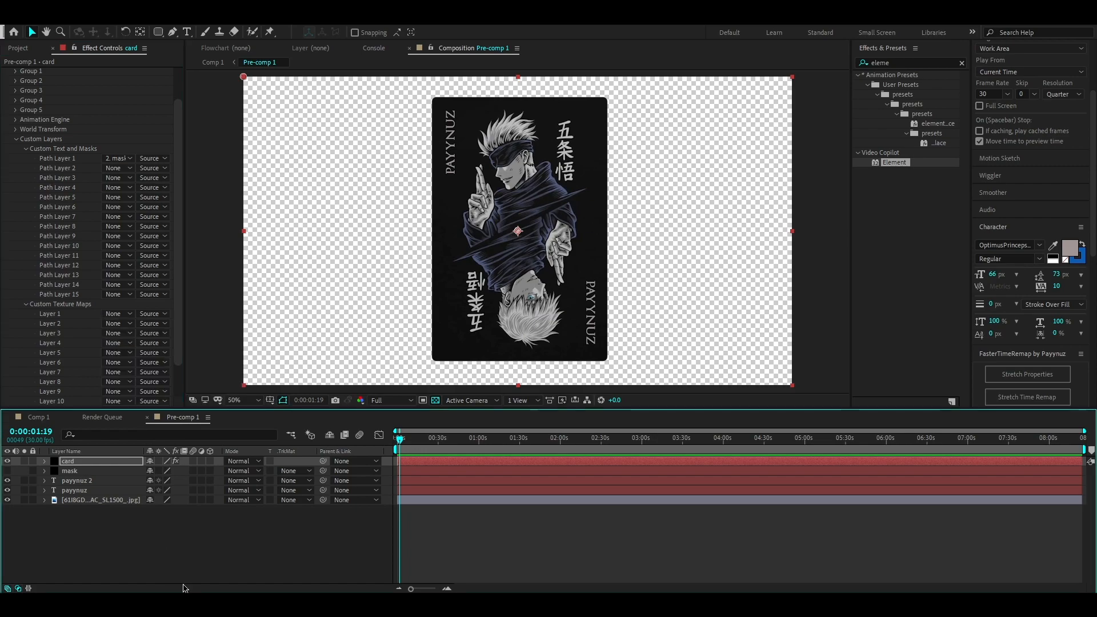
Pre-compose the two text layers and the artwork layer together
{"action": "left_click", "coordinate": [84, 501]}
{"action": "left_click", "coordinate": [84, 481], "text": "shift"}
{"action": "right_click", "coordinate": [84, 485]}
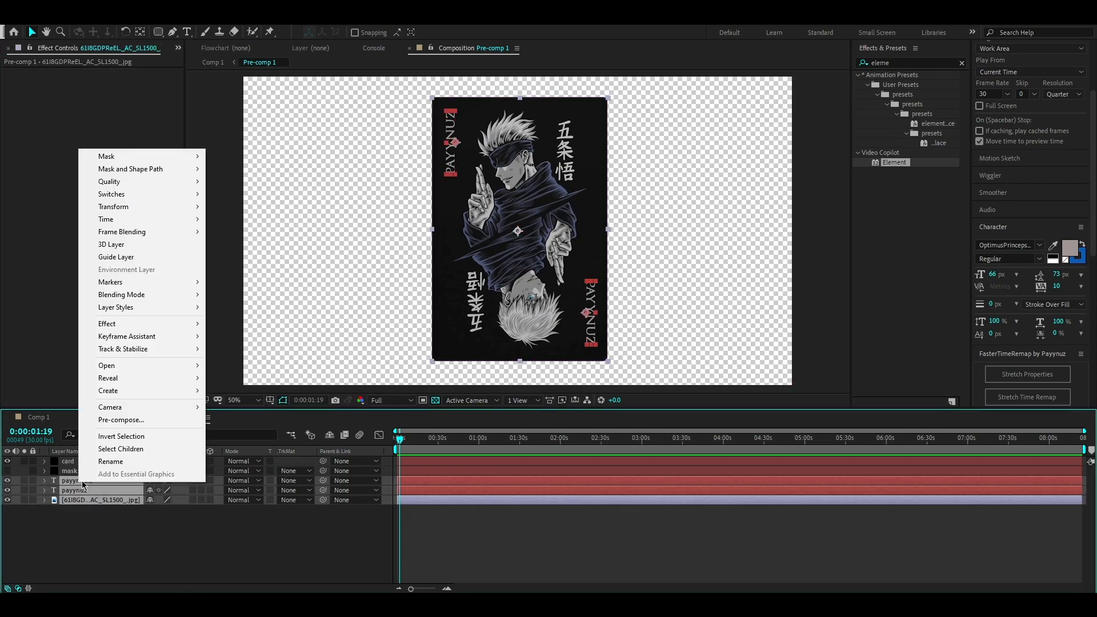
{"action": "left_click", "coordinate": [119, 420]}
{"action": "left_click", "coordinate": [151, 177]}
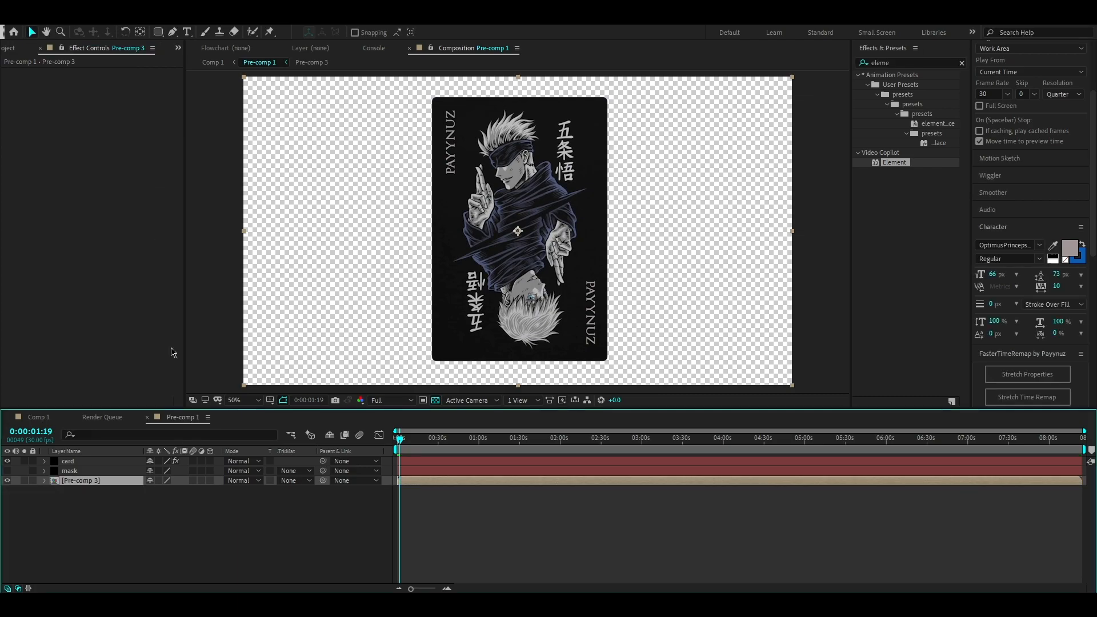
Set Layer 1 of the card layer's Custom Texture Maps to Pre-comp 3, and hide the Pre-comp 3 layer
{"action": "left_click", "coordinate": [86, 460]}
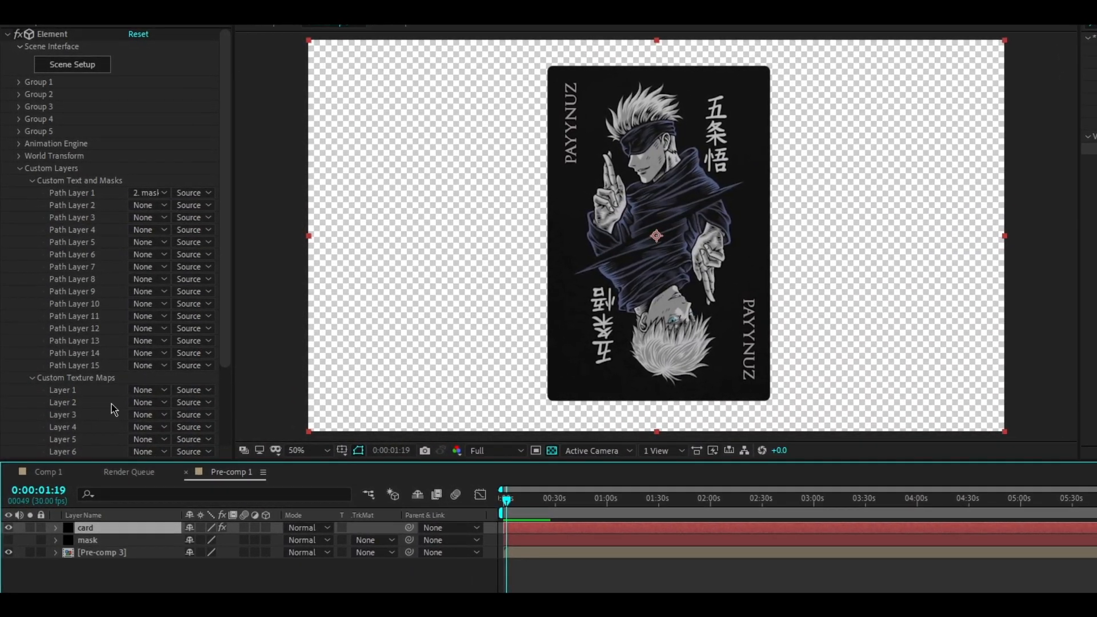
{"action": "left_click", "coordinate": [143, 384]}
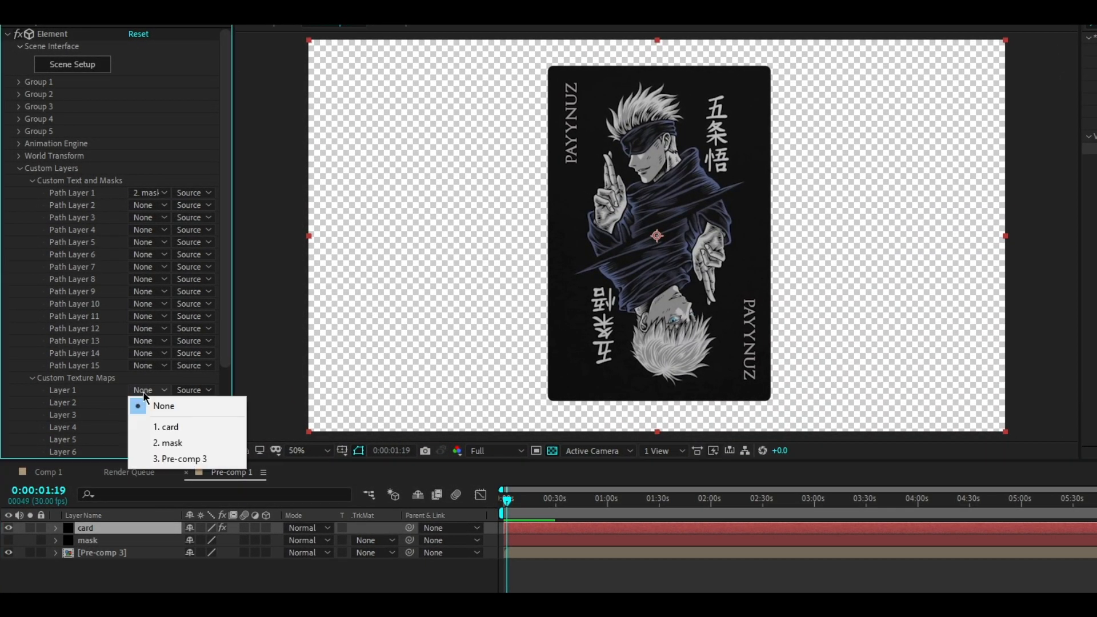
{"action": "left_click", "coordinate": [188, 461]}
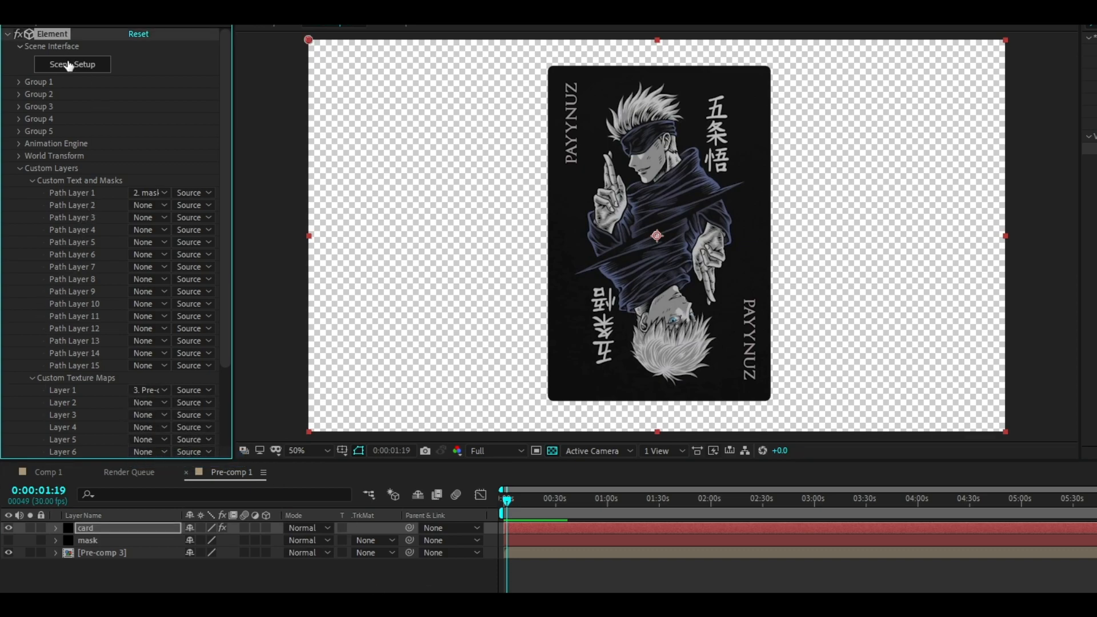
{"action": "left_click", "coordinate": [5, 581]}
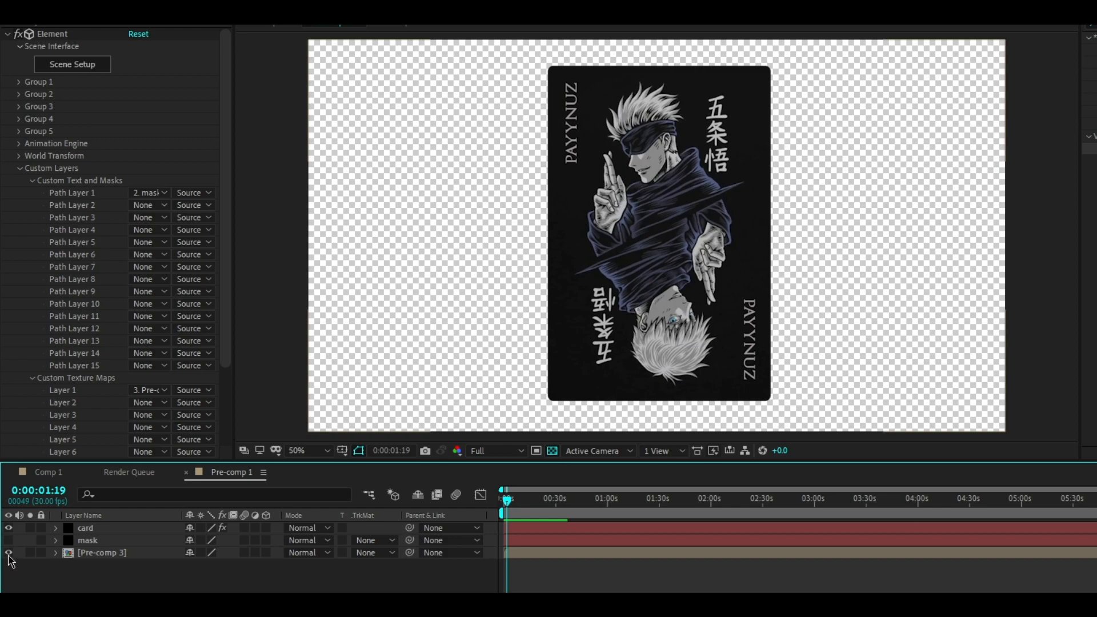
{"action": "left_click", "coordinate": [8, 552]}
Open Element's Scene Setup and extrude the custom mask path into a 3D card model
{"action": "left_click", "coordinate": [77, 67]}
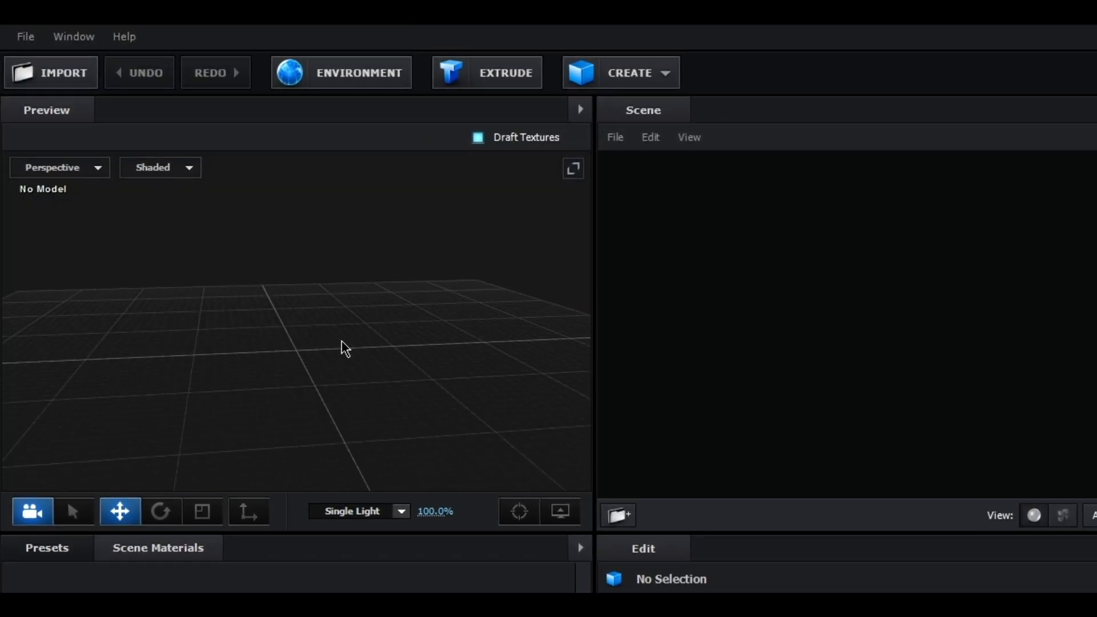
{"action": "left_click", "coordinate": [477, 77]}
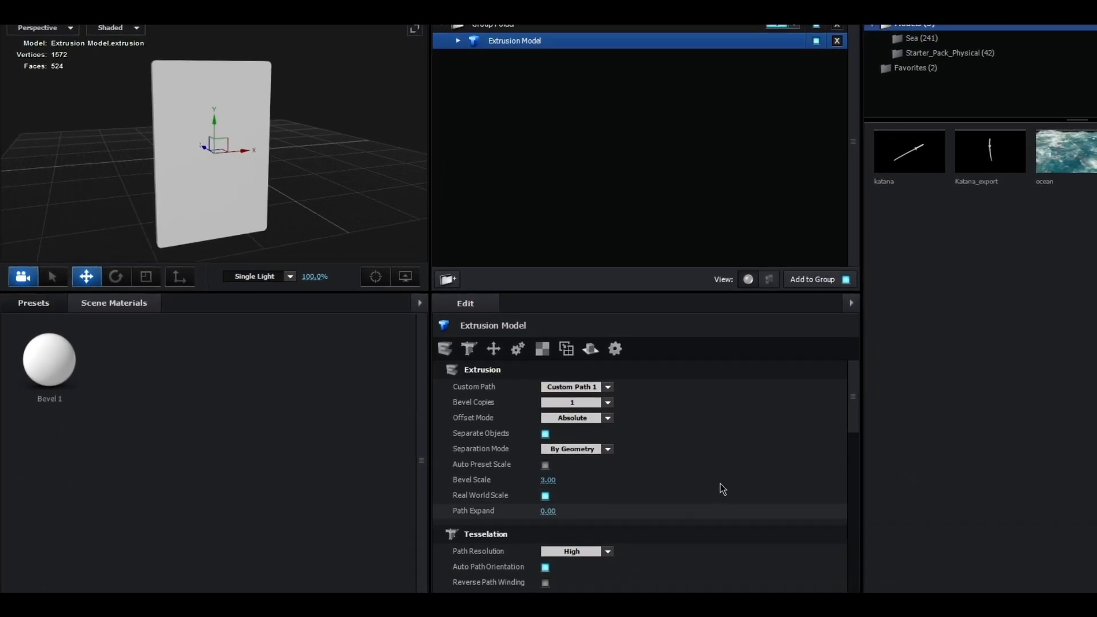
Assign Custom Layer 1 as the Diffuse texture of the extrusion model's Bevel 1 material
{"action": "scroll", "coordinate": [723, 488], "scroll_direction": "down", "scroll_amount": 10}
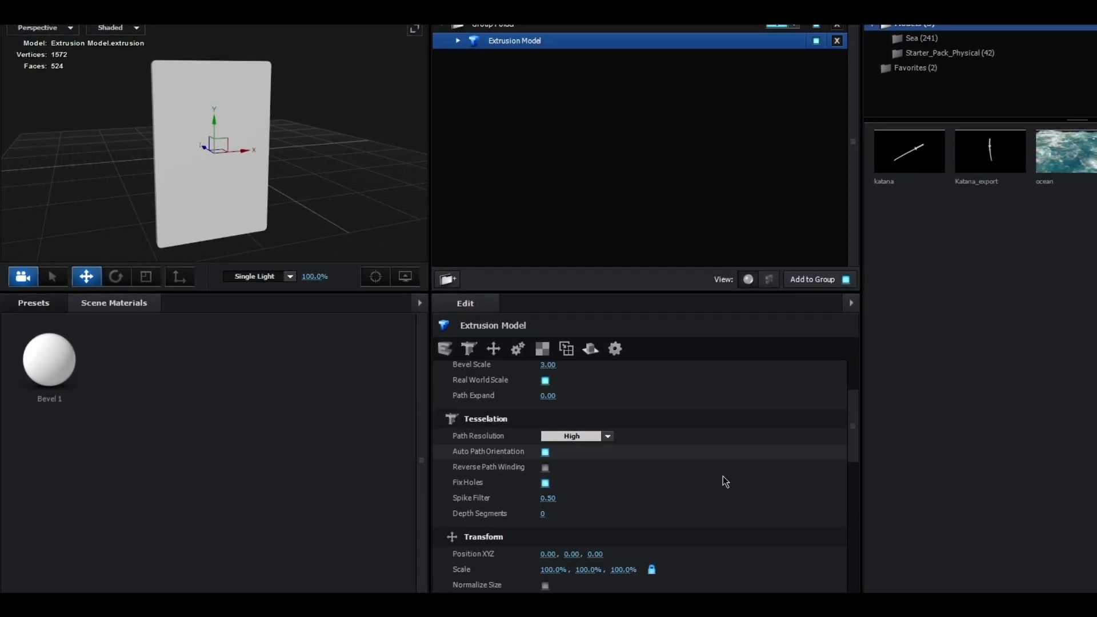
{"action": "left_click", "coordinate": [458, 40]}
{"action": "left_click", "coordinate": [543, 59]}
{"action": "scroll", "coordinate": [656, 482], "scroll_direction": "down", "scroll_amount": 8}
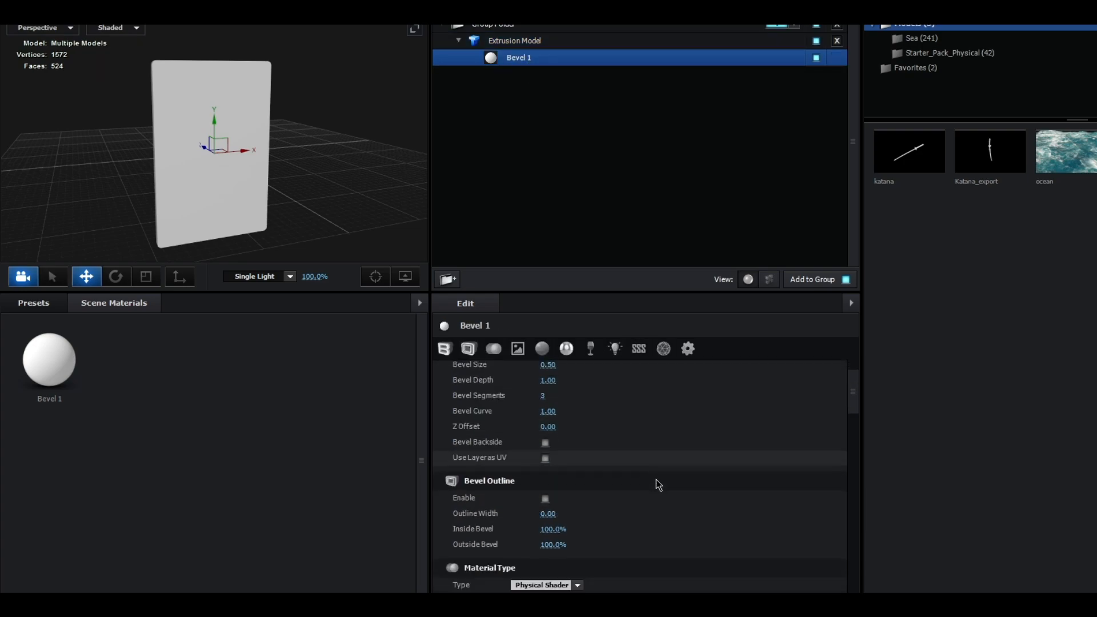
{"action": "left_click", "coordinate": [548, 395]}
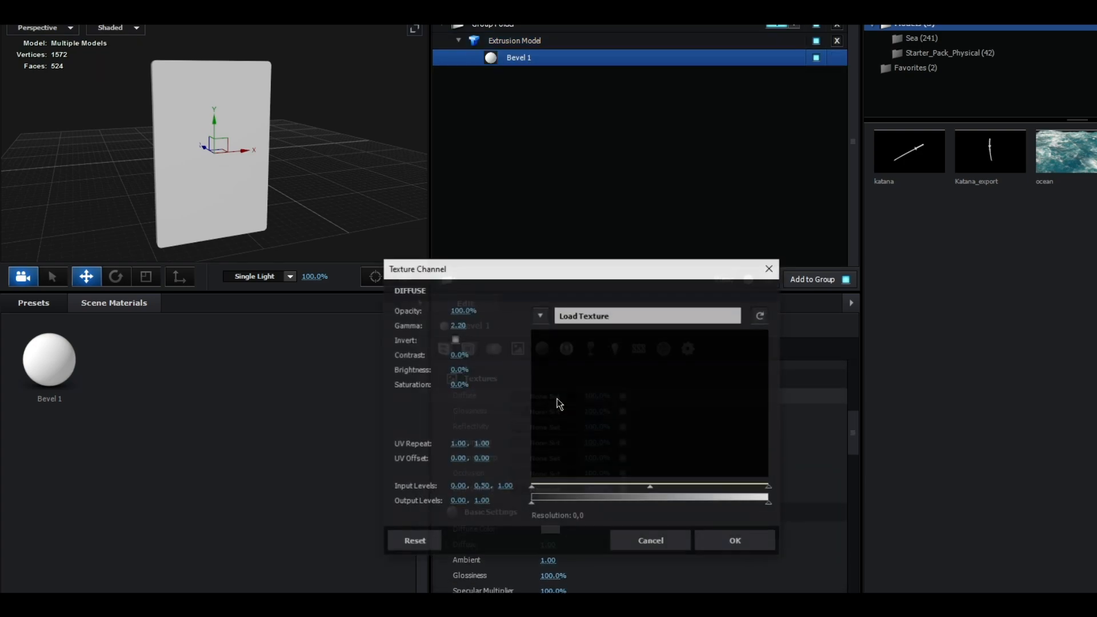
{"action": "left_click", "coordinate": [614, 315]}
{"action": "left_click", "coordinate": [589, 335]}
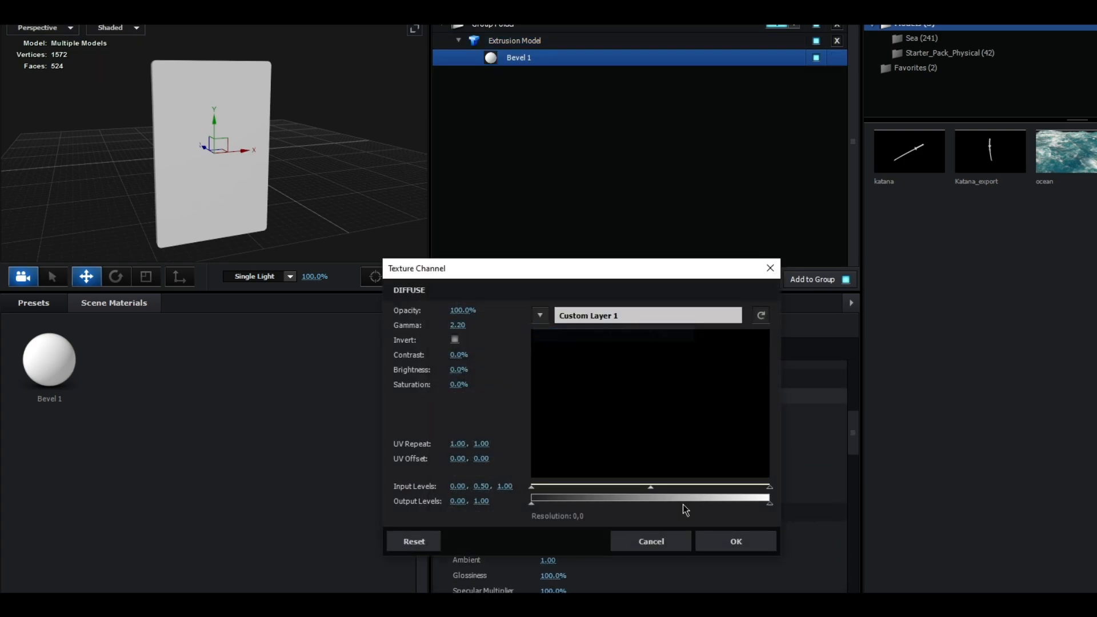
{"action": "left_click", "coordinate": [714, 543]}
Enable Use Layer as UV for Bevel 1 and apply the scene setup
{"action": "scroll", "coordinate": [746, 431], "scroll_direction": "up", "scroll_amount": 5}
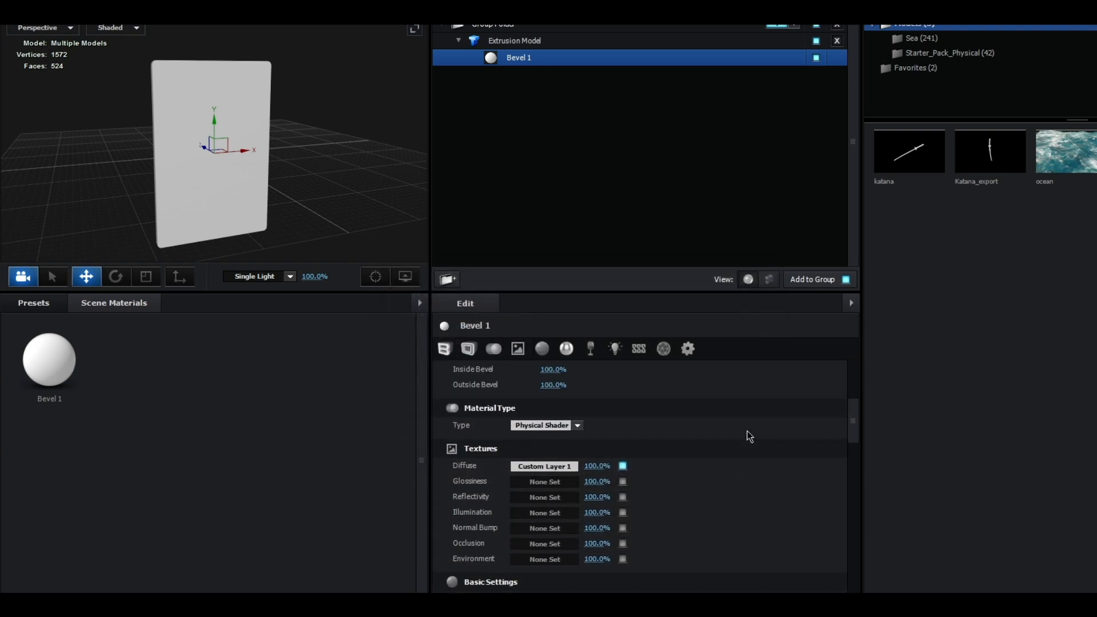
{"action": "scroll", "coordinate": [699, 428], "scroll_direction": "up", "scroll_amount": 3}
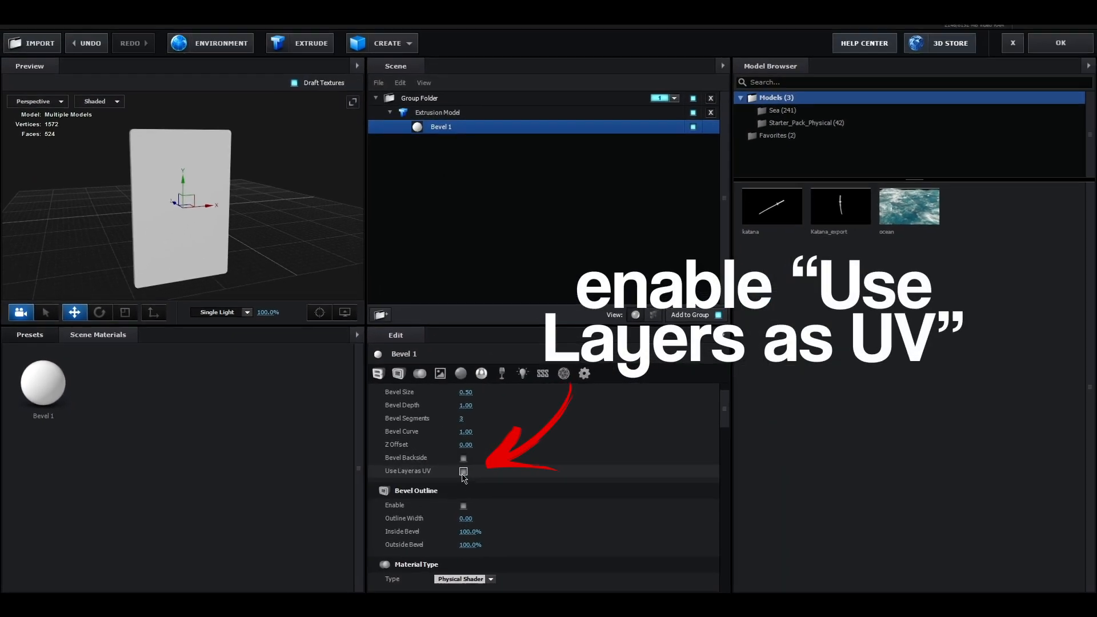
{"action": "left_click", "coordinate": [464, 472]}
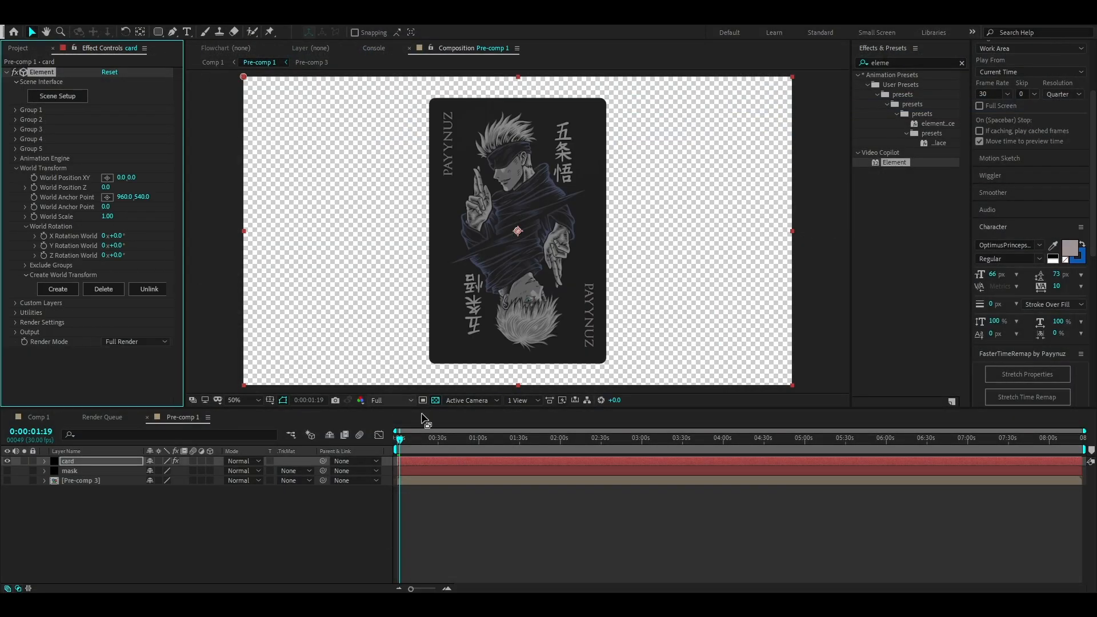
Set the composition's preview resolution to Quarter and test the card's world rotation
{"action": "left_click", "coordinate": [408, 401]}
{"action": "left_click", "coordinate": [388, 460]}
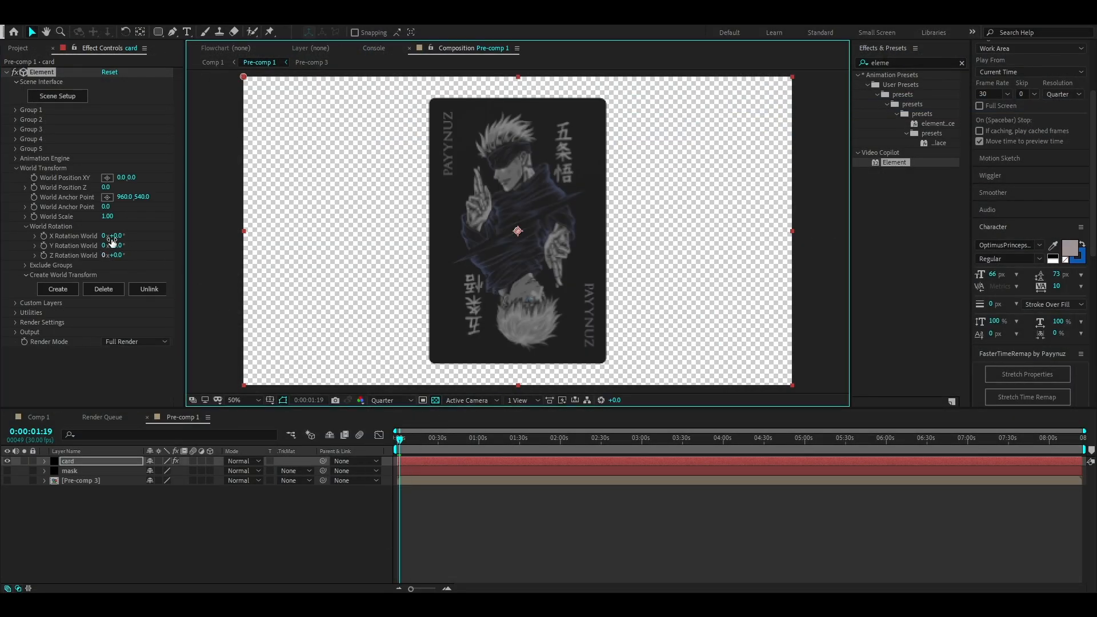
{"action": "left_click_drag", "start_coordinate": [118, 235], "coordinate": [137, 240]}
{"action": "left_click", "coordinate": [466, 505]}
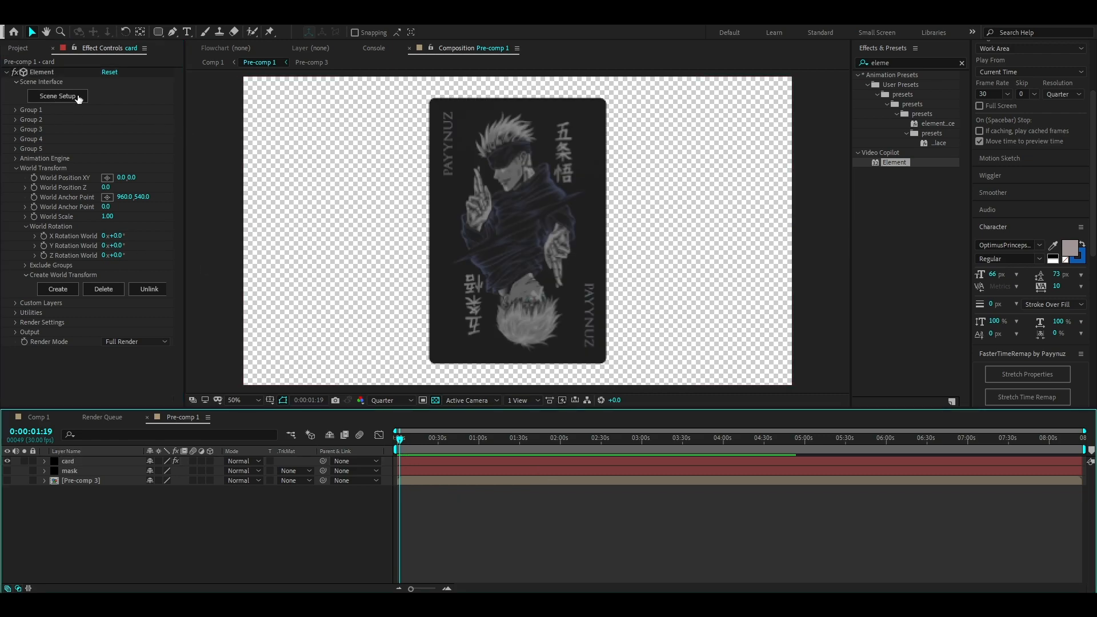
Reopen Element's Scene Setup and duplicate the Extrusion Model
{"action": "left_click", "coordinate": [50, 98]}
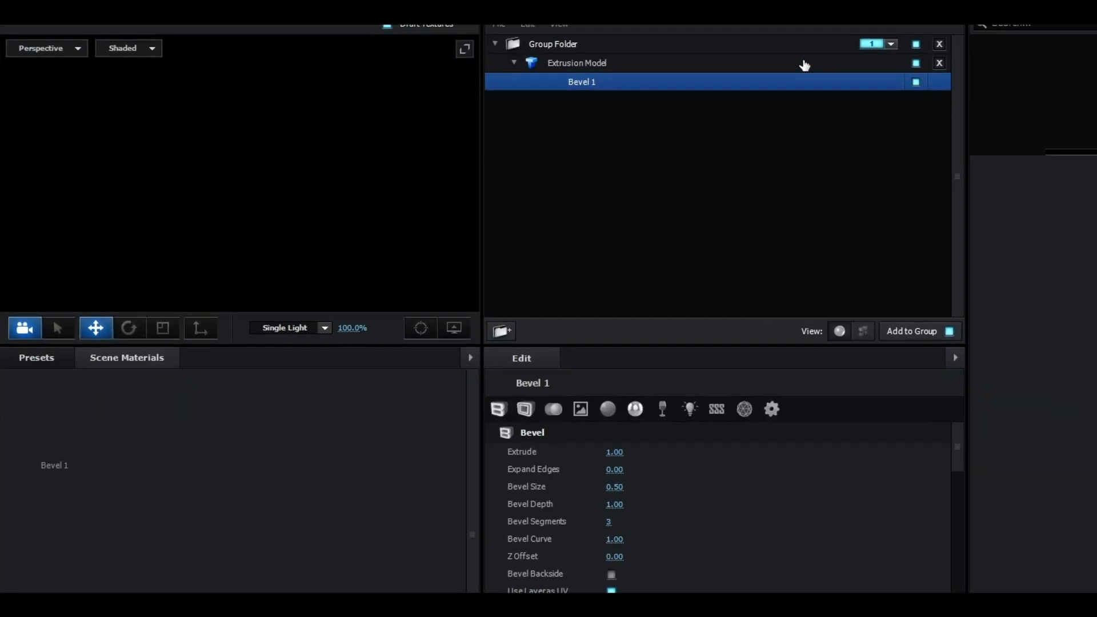
{"action": "left_click", "coordinate": [574, 66]}
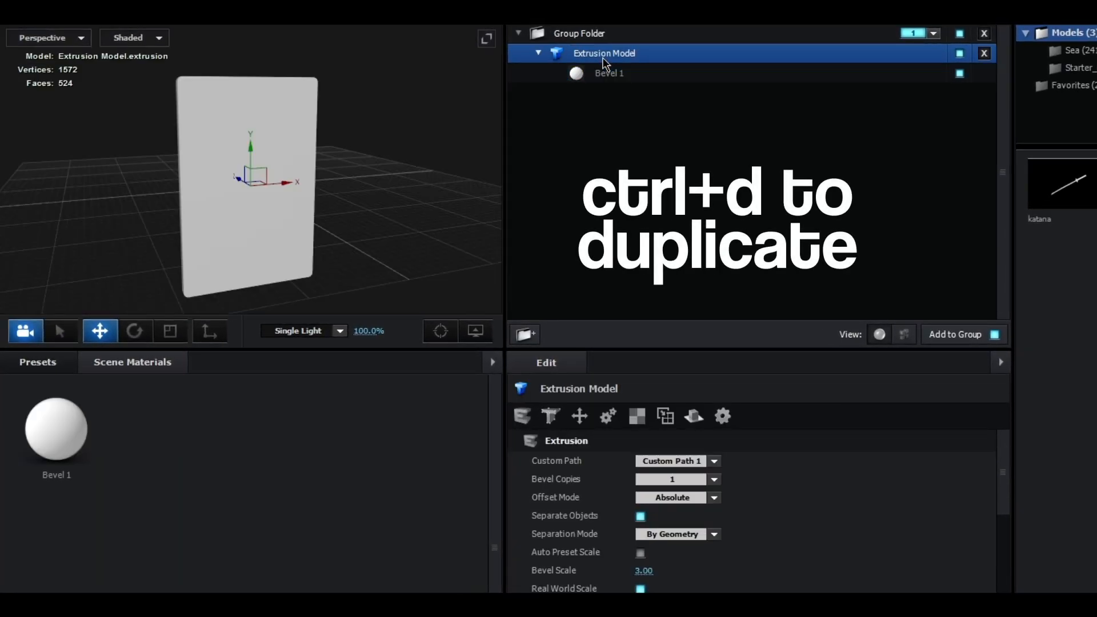
{"action": "key", "text": "ctrl+d"}
{"action": "left_click", "coordinate": [603, 95]}
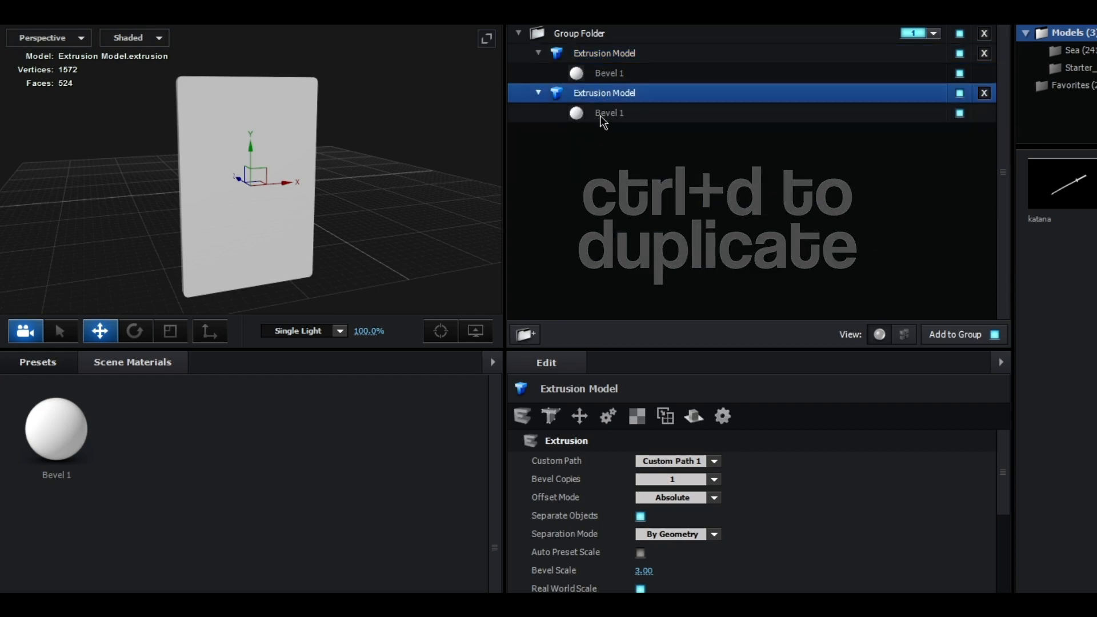
Apply the Chrome preset from the Physical materials to the duplicate model's Bevel 1
{"action": "left_click", "coordinate": [603, 114]}
{"action": "left_click", "coordinate": [38, 362]}
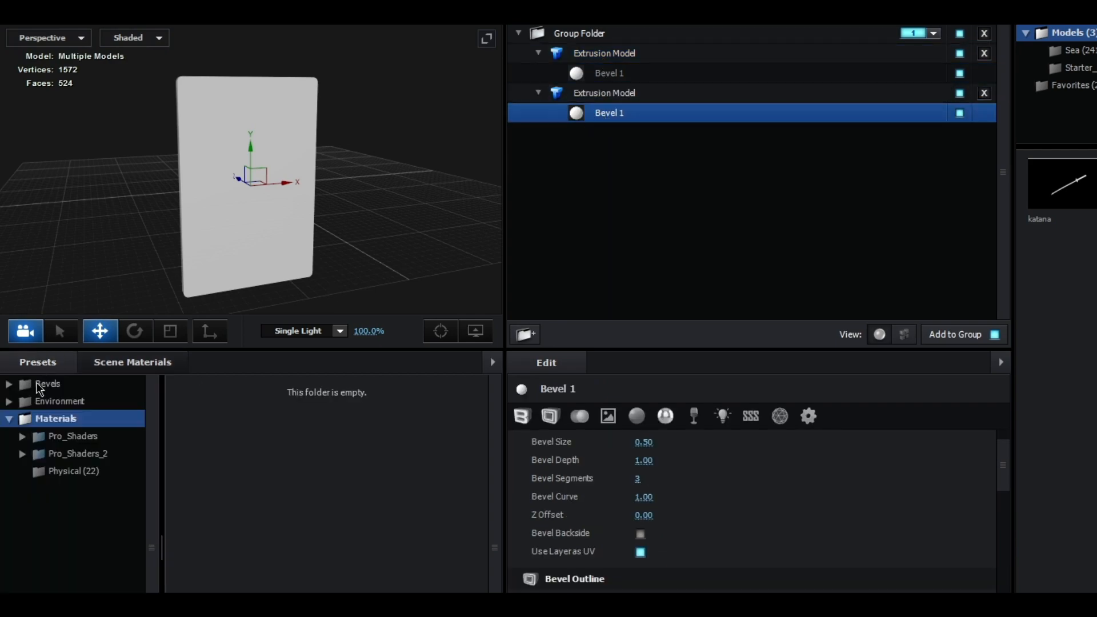
{"action": "left_click", "coordinate": [57, 472]}
{"action": "left_click", "coordinate": [323, 527]}
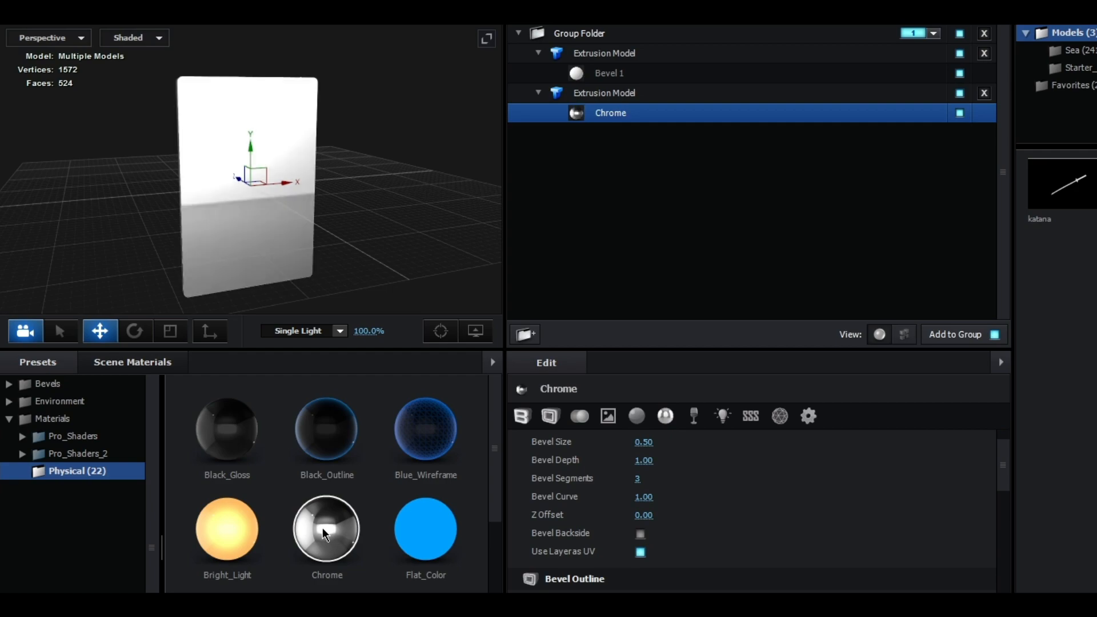
Set the Chrome bevel's Extrude to 0.99 and Expand Edges to 9.33, then apply the scene and check the card's rotation
{"action": "scroll", "coordinate": [351, 201], "scroll_direction": "up", "scroll_amount": 4}
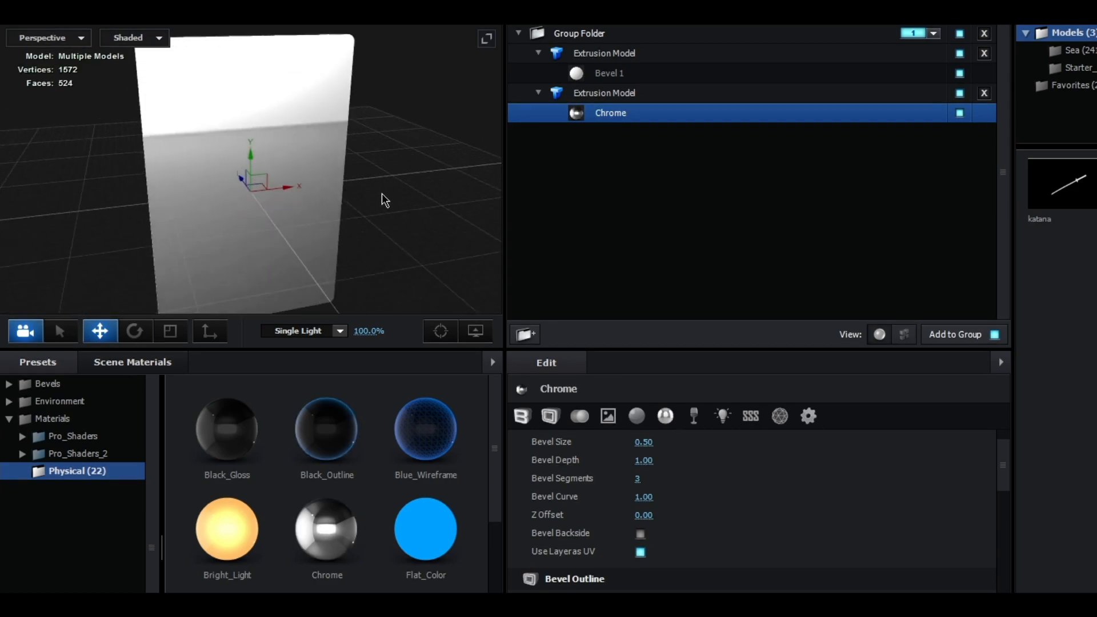
{"action": "scroll", "coordinate": [605, 444], "scroll_direction": "up", "scroll_amount": 2}
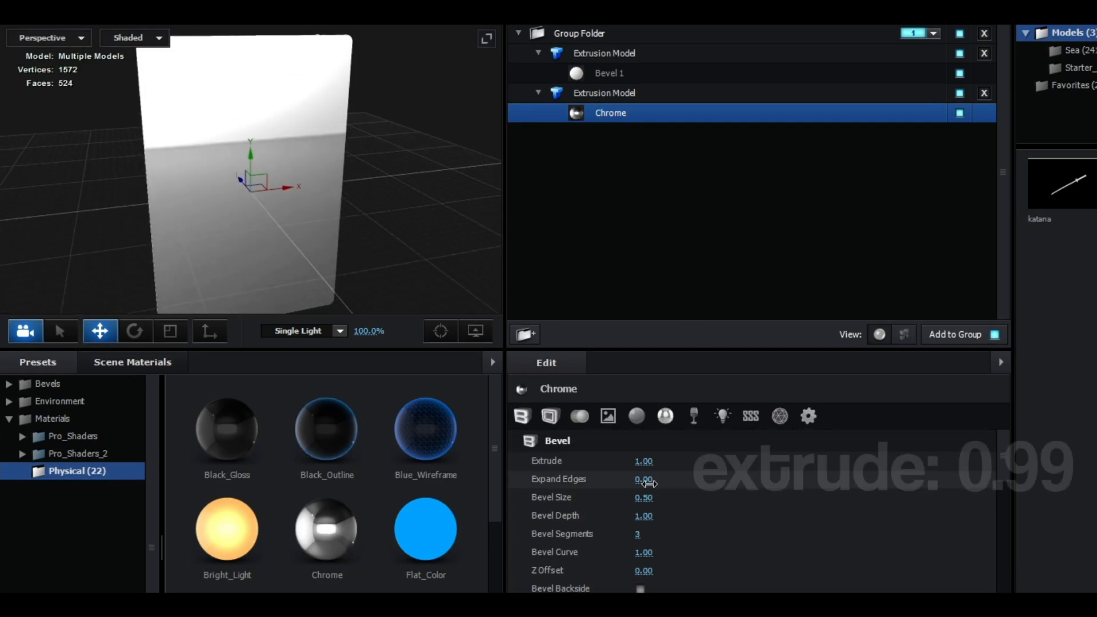
{"action": "mouse_move", "coordinate": [646, 464]}
{"action": "left_mouse_down"}
{"action": "mouse_move", "coordinate": [651, 479]}
{"action": "mouse_move", "coordinate": [926, 477]}
{"action": "mouse_move", "coordinate": [914, 477]}
{"action": "left_mouse_up"}
{"action": "left_click_drag", "start_coordinate": [414, 158], "coordinate": [338, 124]}
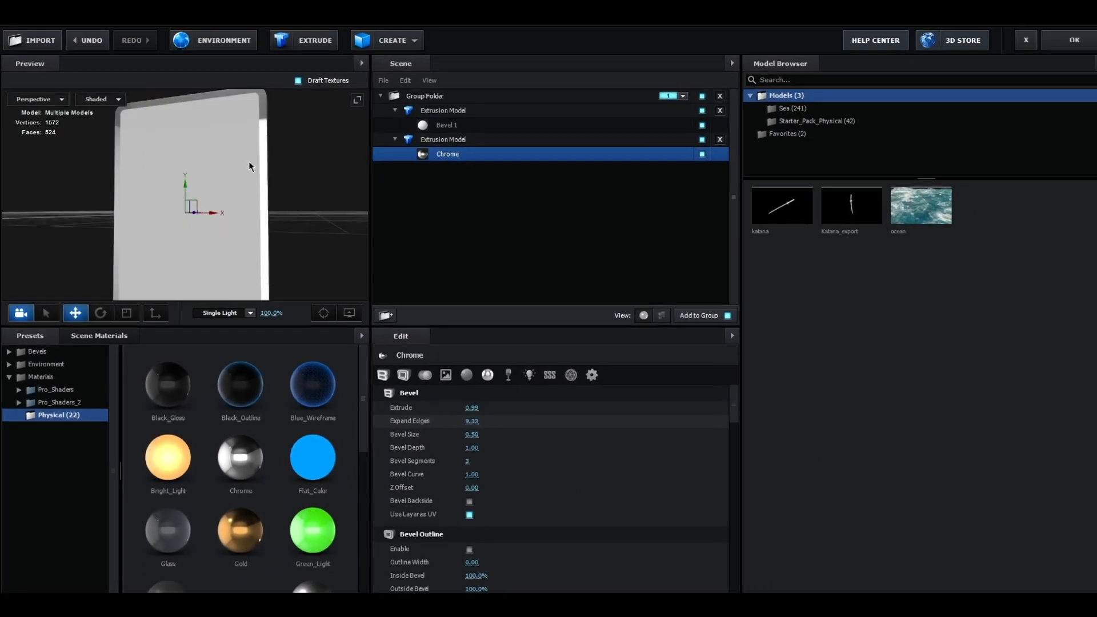
{"action": "left_click_drag", "start_coordinate": [249, 166], "coordinate": [289, 185]}
{"action": "left_click_drag", "start_coordinate": [1, 186], "coordinate": [314, 188]}
{"action": "left_click", "coordinate": [1060, 44]}
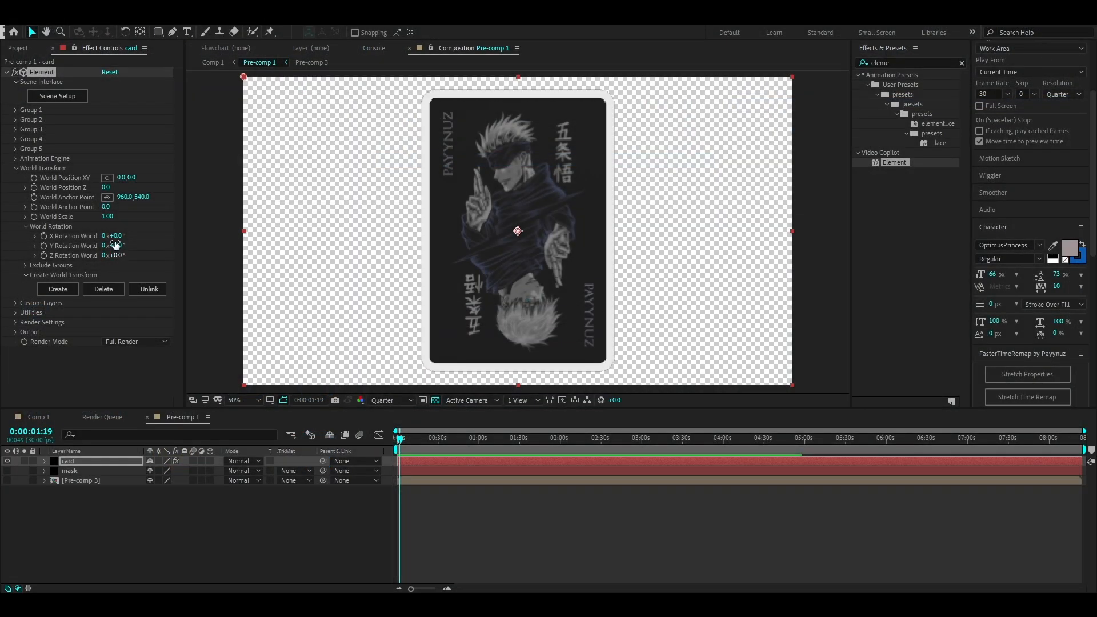
{"action": "mouse_move", "coordinate": [116, 237]}
{"action": "left_mouse_down"}
{"action": "mouse_move", "coordinate": [92, 220]}
{"action": "mouse_move", "coordinate": [114, 220]}
{"action": "left_mouse_up"}
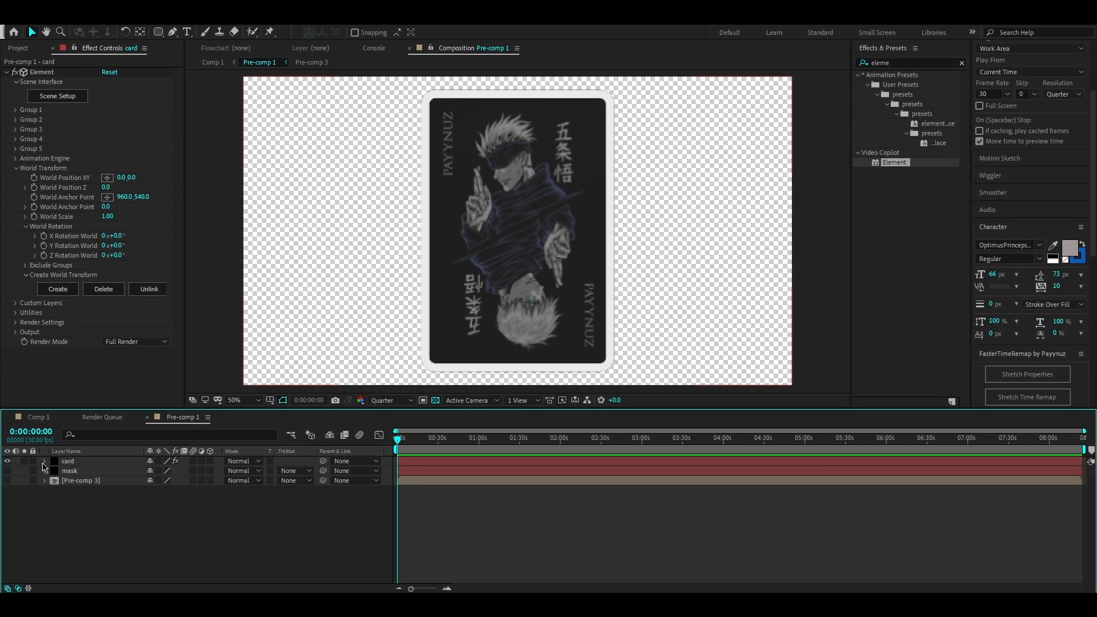
Reveal the card layer's Element World Transform and World Rotation properties, and zoom the timeline in to the first seconds
{"action": "left_click", "coordinate": [44, 462]}
{"action": "left_click", "coordinate": [54, 470]}
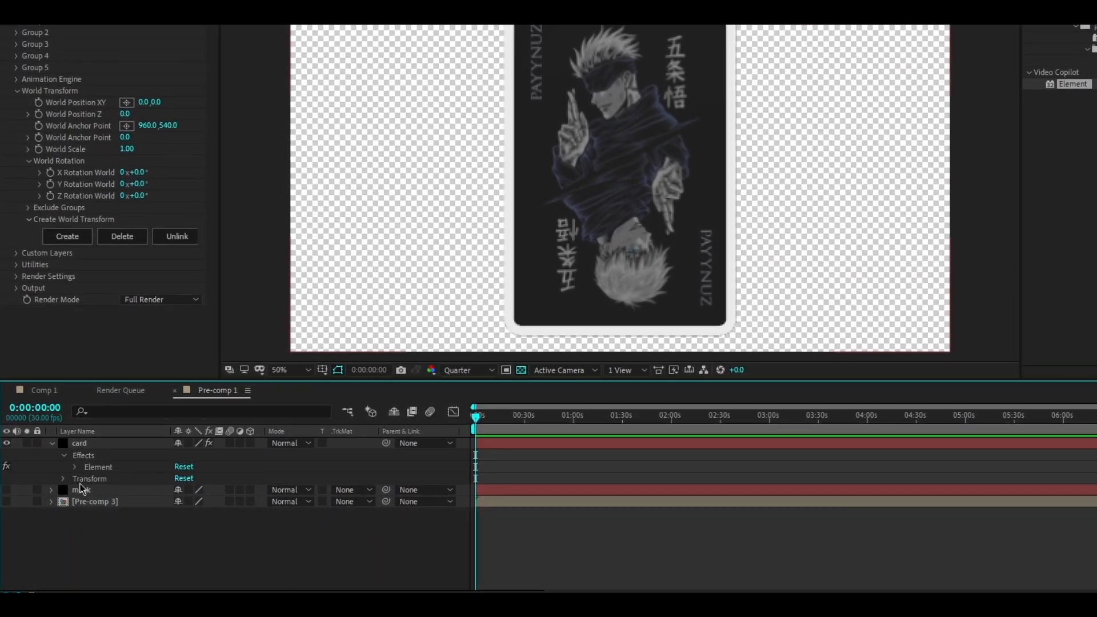
{"action": "left_click", "coordinate": [64, 481]}
{"action": "scroll", "coordinate": [96, 506], "scroll_direction": "down", "scroll_amount": 1}
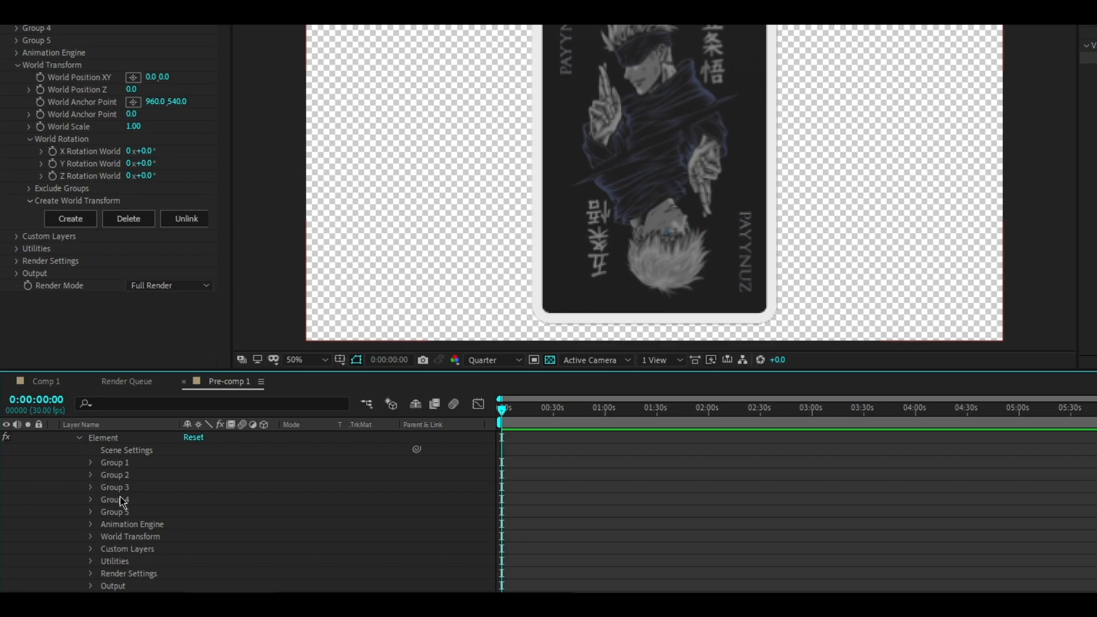
{"action": "scroll", "coordinate": [180, 516], "scroll_direction": "down", "scroll_amount": 2}
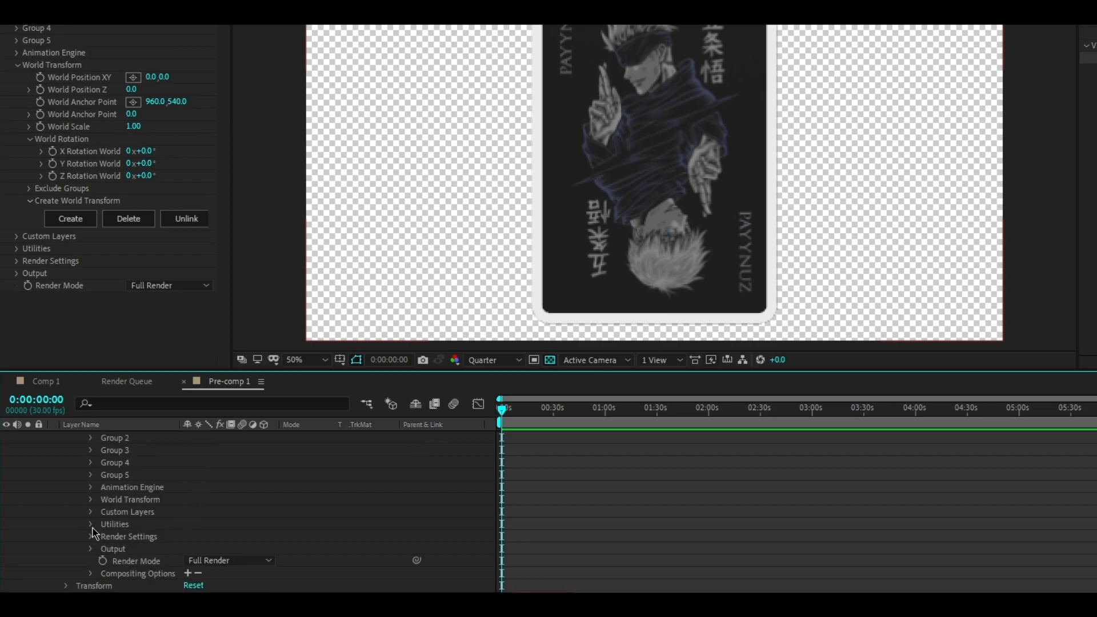
{"action": "left_click", "coordinate": [93, 501]}
{"action": "scroll", "coordinate": [124, 499], "scroll_direction": "down", "scroll_amount": 1}
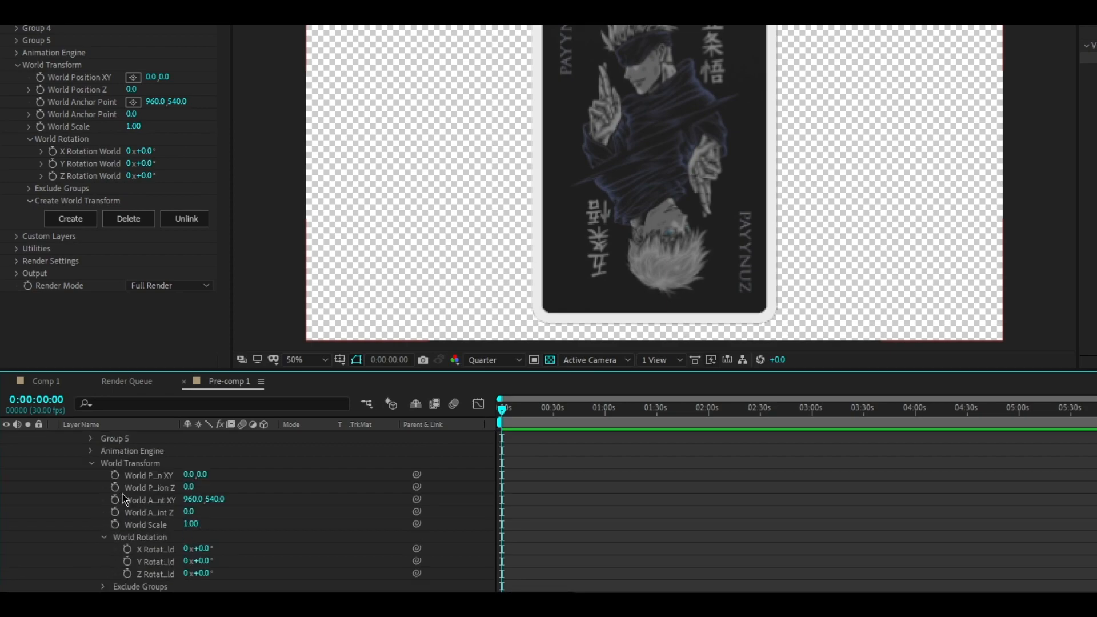
{"action": "left_click", "coordinate": [104, 538]}
{"action": "left_click", "coordinate": [103, 537]}
{"action": "left_click_drag", "start_coordinate": [1096, 399], "coordinate": [529, 426]}
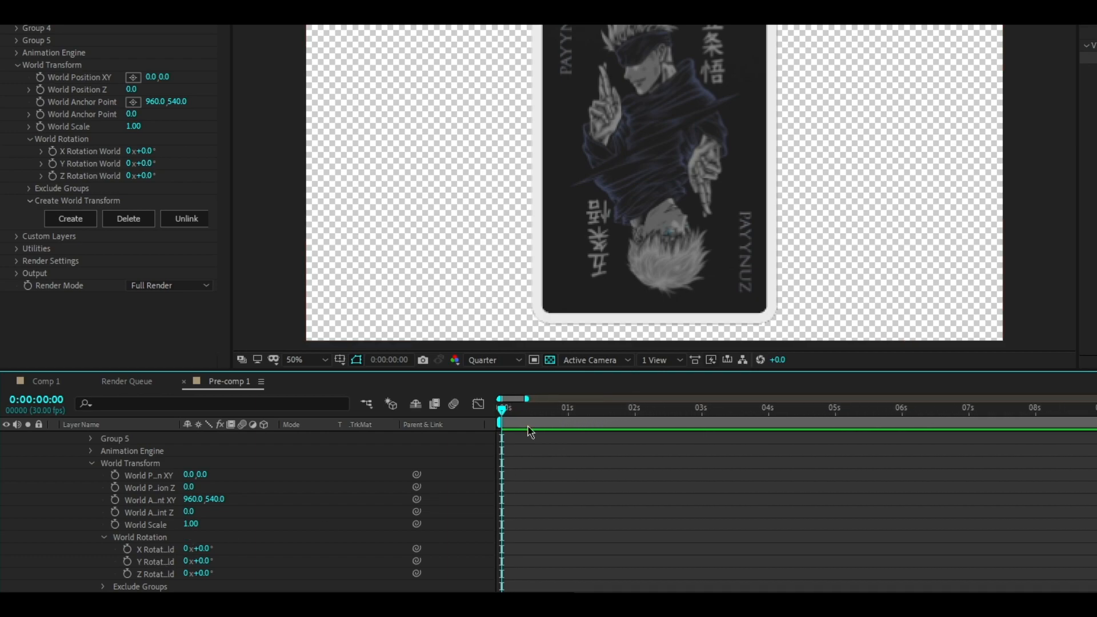
Keyframe the card at 0 seconds with World Position XY 0, 606 and world rotations X -139°, Y +6°, Z -30°
{"action": "left_click", "coordinate": [127, 549]}
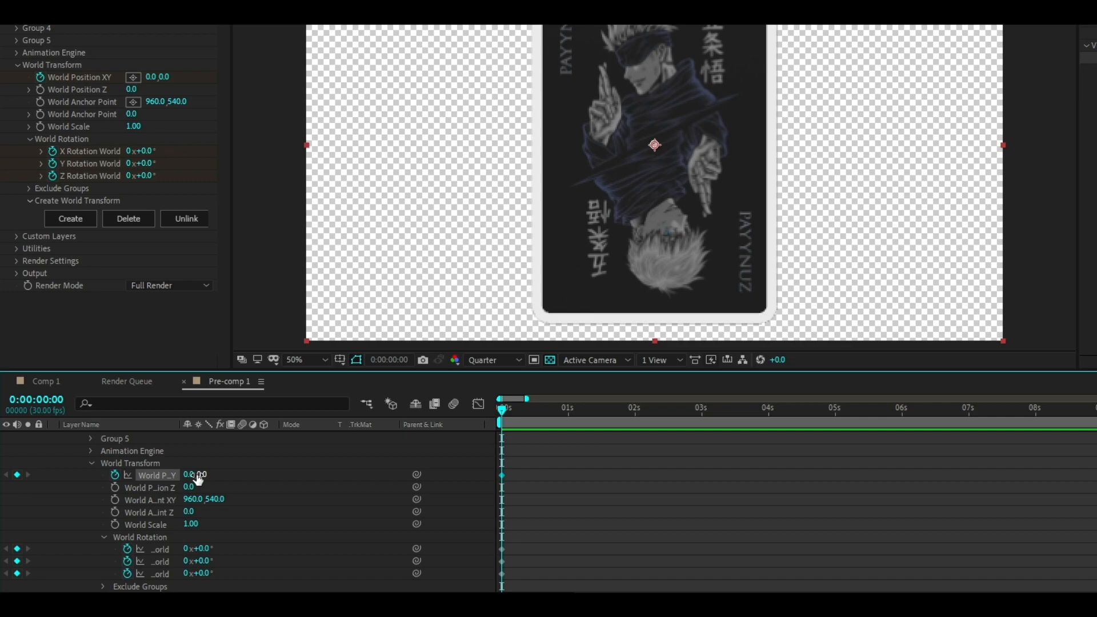
{"action": "left_click_drag", "start_coordinate": [197, 479], "coordinate": [642, 470]}
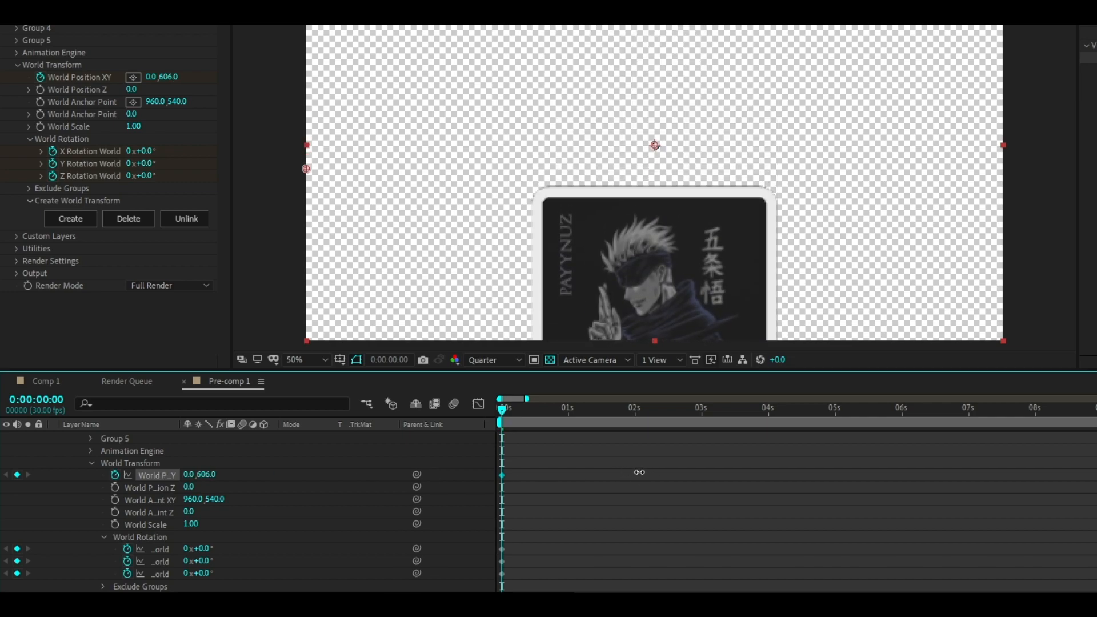
{"action": "left_click_drag", "start_coordinate": [207, 551], "coordinate": [184, 573]}
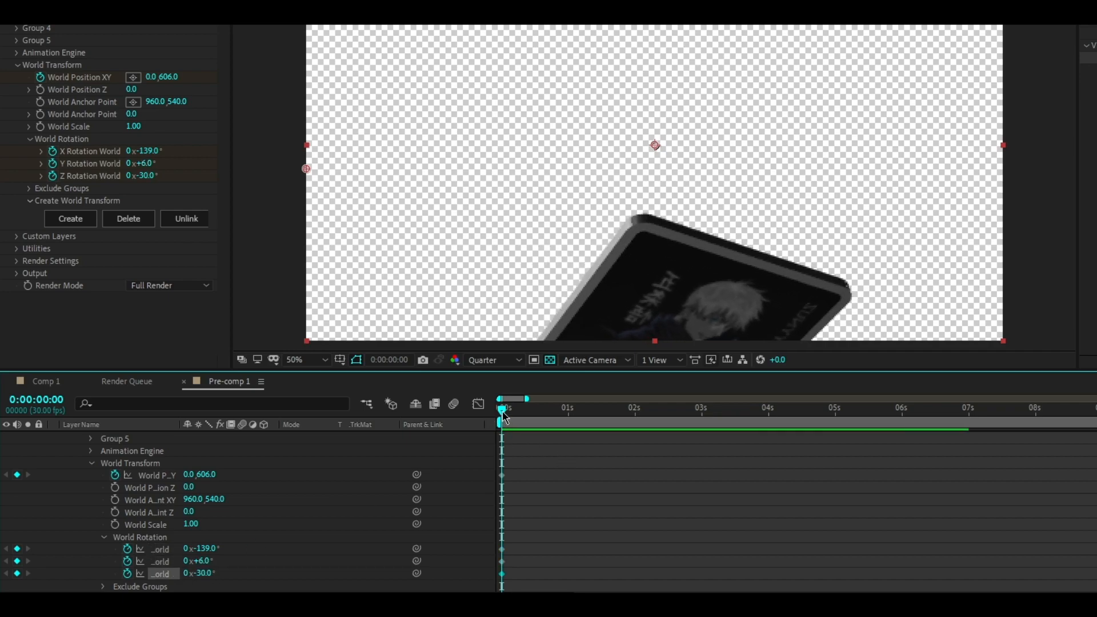
Add matching World Position XY and rotation keyframes at 2 seconds, plus X, Y and Z rotation keyframes at 1 second
{"action": "left_click_drag", "start_coordinate": [17, 549], "coordinate": [17, 574]}
{"action": "left_click", "coordinate": [17, 475]}
{"action": "left_click", "coordinate": [568, 409]}
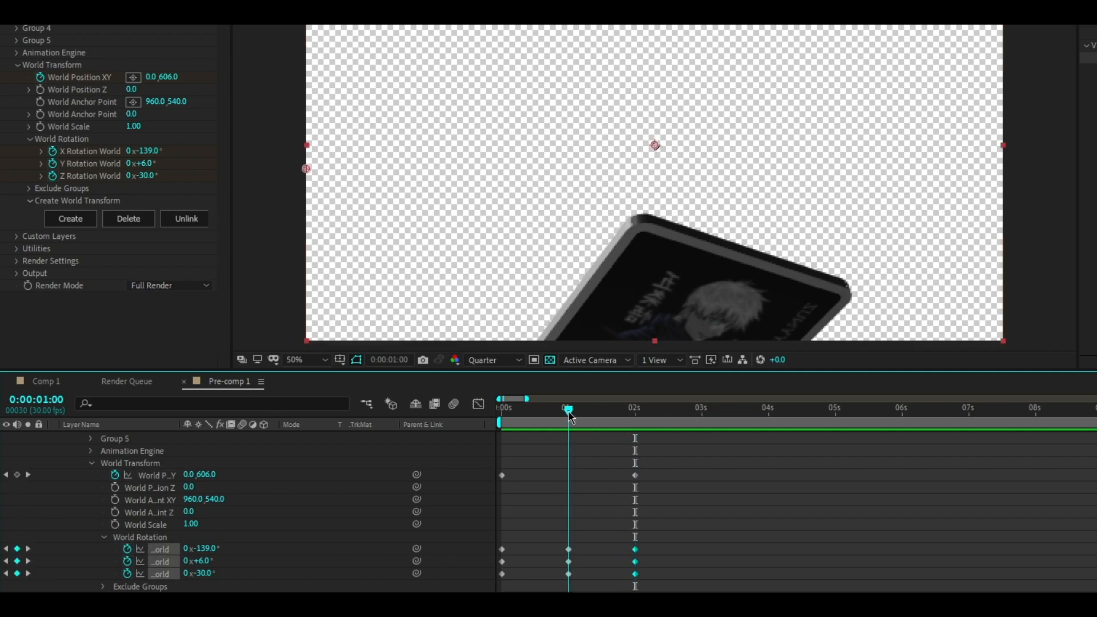
Set World Position XY to 0, 94 at 1 second and reduce World Scale to 0.72
{"action": "left_click_drag", "start_coordinate": [267, 477], "coordinate": [5, 476]}
{"action": "mouse_move", "coordinate": [138, 485]}
{"action": "left_mouse_down"}
{"action": "mouse_move", "coordinate": [105, 485]}
{"action": "mouse_move", "coordinate": [131, 485]}
{"action": "left_mouse_up"}
{"action": "left_click_drag", "start_coordinate": [199, 532], "coordinate": [177, 532]}
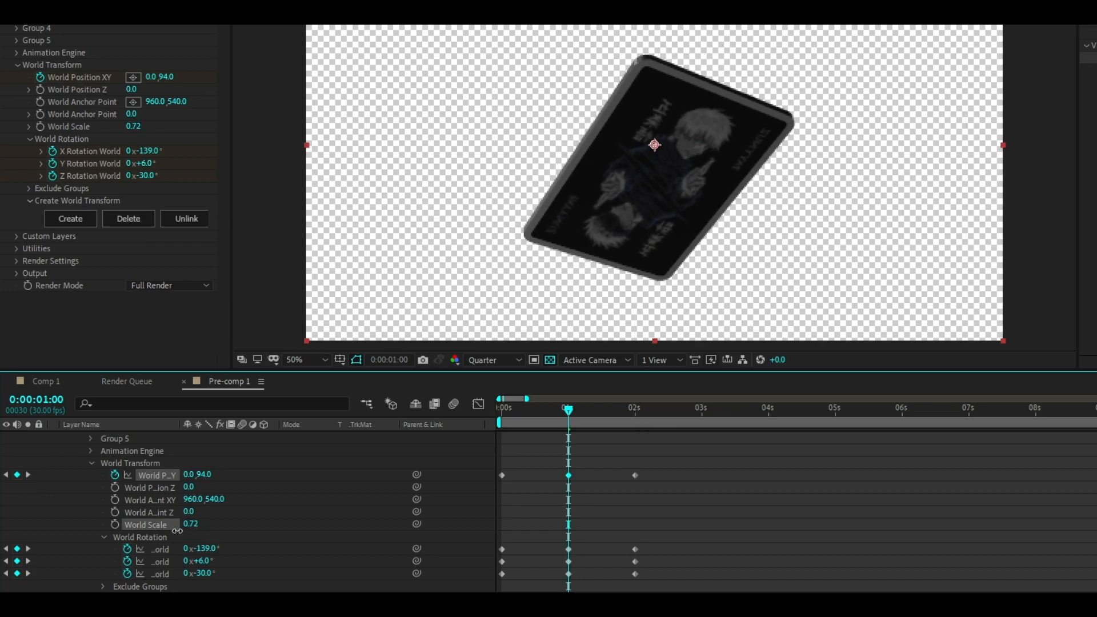
Set the 1-second world rotations to X -4°, Y -2° and Z 5°, and remove the position keyframe there
{"action": "key", "text": "Return"}
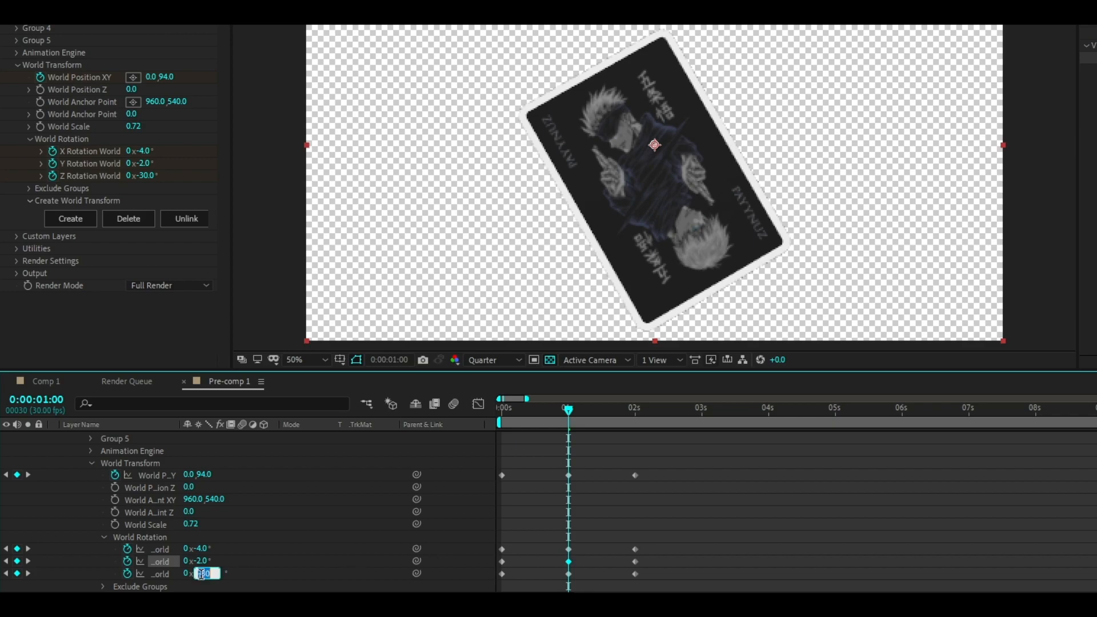
{"action": "type", "text": "5"}
{"action": "key", "text": "Return"}
At 2 seconds, set World Position XY to 0, 25 and world rotations to X -3° and Y +11°, and edit the Z rotation
{"action": "key", "text": "k"}
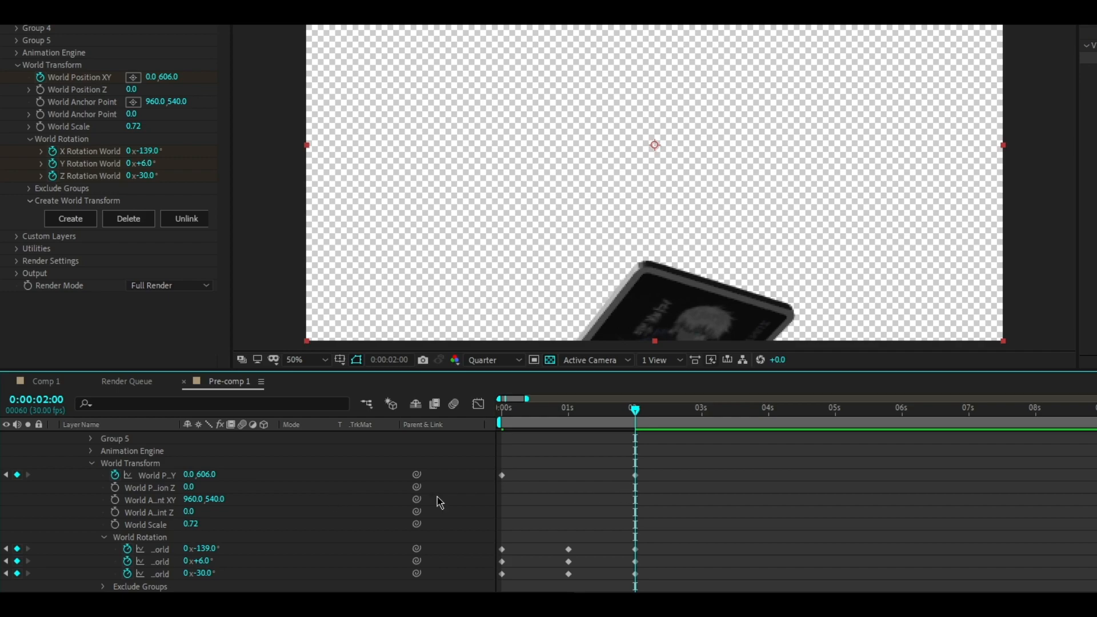
{"action": "key", "text": "Return"}
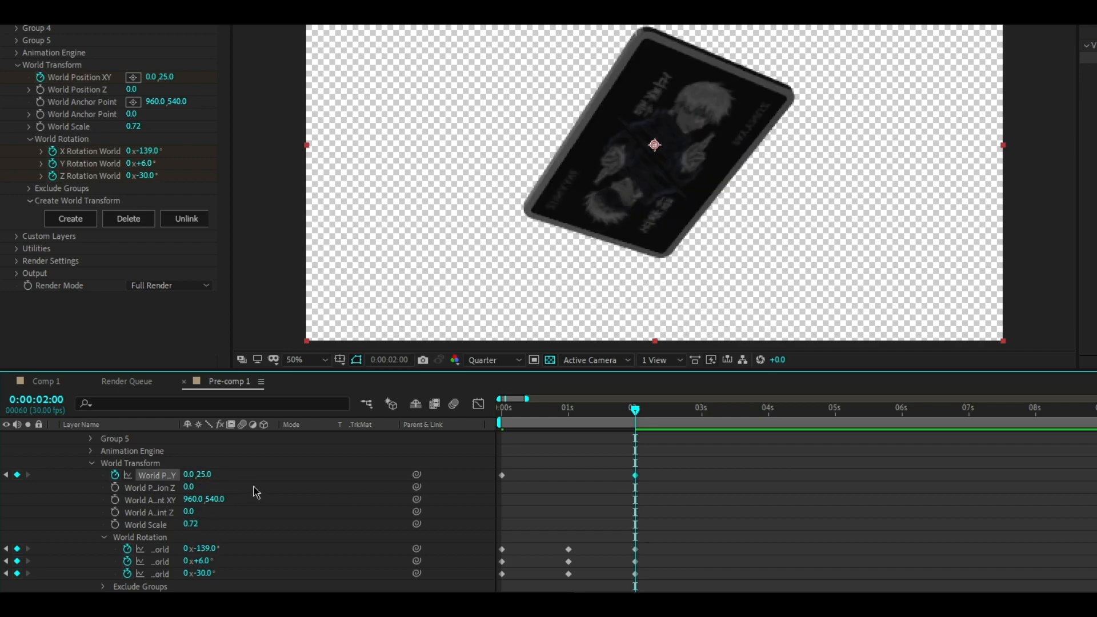
{"action": "left_click", "coordinate": [203, 561]}
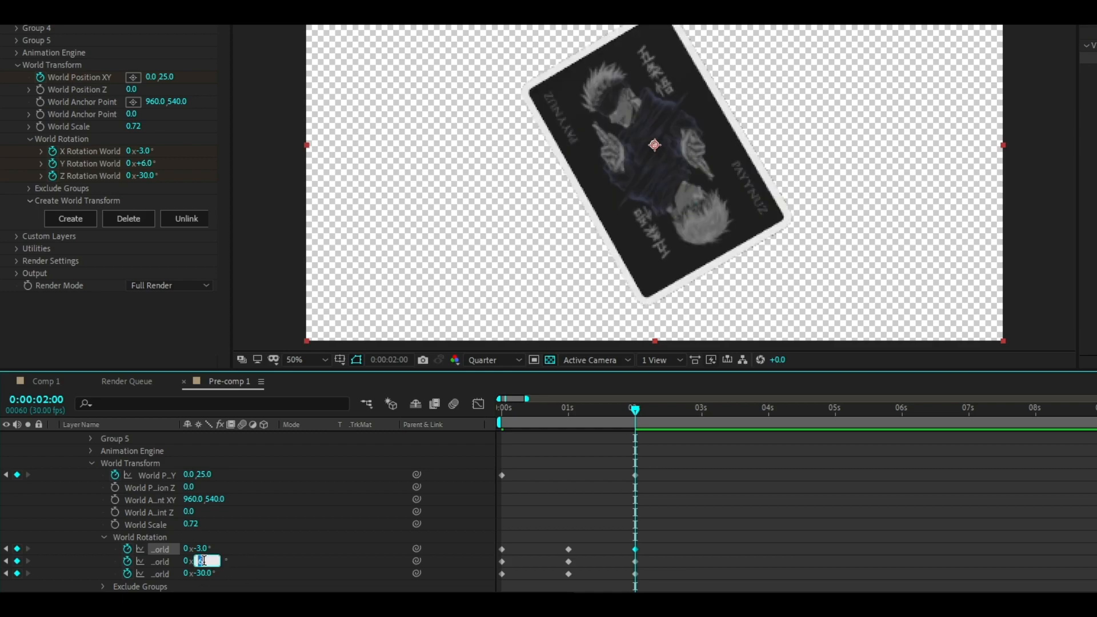
{"action": "key", "text": "Return"}
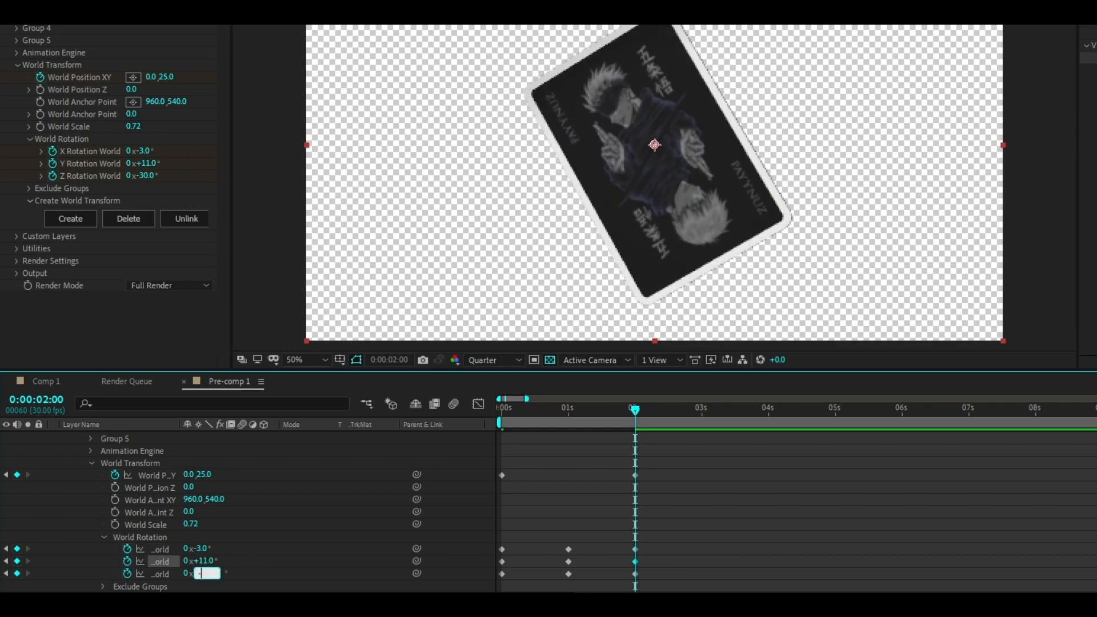
Return to 0 seconds and apply Easy Ease to both World Position XY keyframes
{"action": "left_click_drag", "start_coordinate": [587, 421], "coordinate": [502, 410]}
{"action": "left_click_drag", "start_coordinate": [666, 462], "coordinate": [469, 486]}
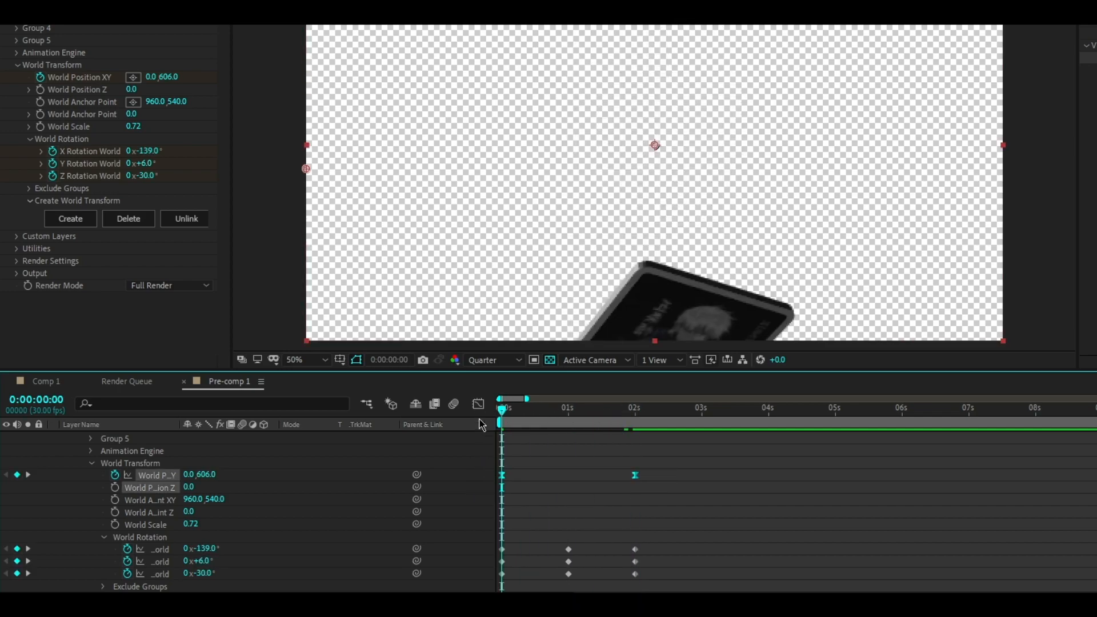
Lengthen the incoming ease of the final World Position XY keyframe in the speed graph, and scrub through the motion
{"action": "left_click", "coordinate": [478, 404]}
{"action": "left_click", "coordinate": [632, 548]}
{"action": "left_click_drag", "start_coordinate": [607, 562], "coordinate": [575, 561]}
{"action": "left_click_drag", "start_coordinate": [499, 411], "coordinate": [620, 416]}
{"action": "left_click", "coordinate": [480, 405]}
Apply Easy Ease to all X, Y and Z world rotation keyframes and display their speed graph
{"action": "left_click_drag", "start_coordinate": [671, 540], "coordinate": [472, 580]}
{"action": "key", "text": "F9"}
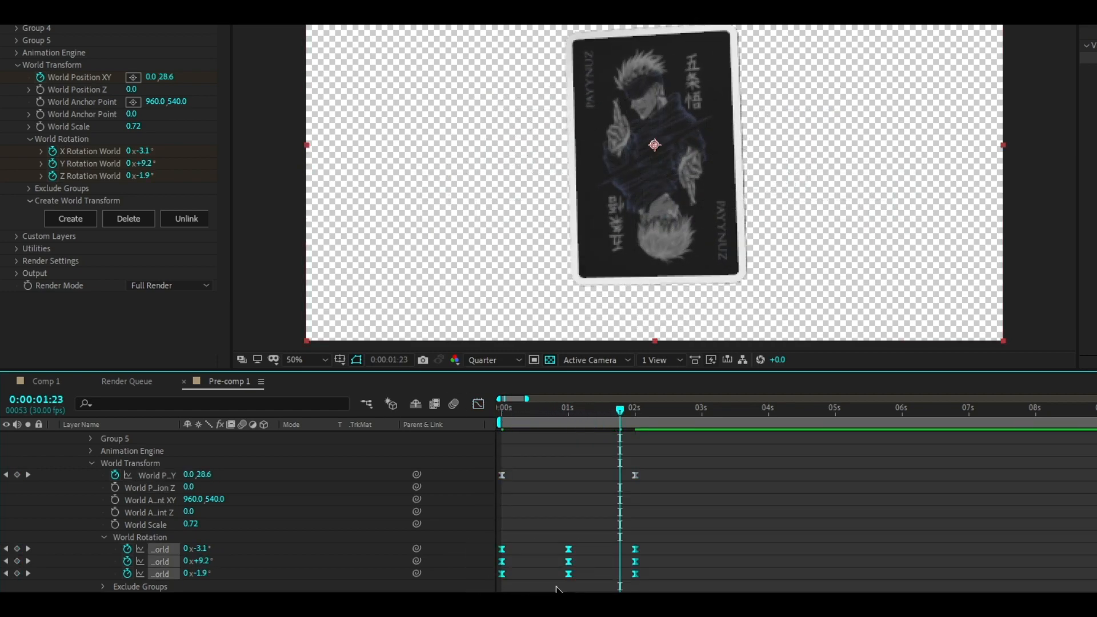
{"action": "key", "text": "shift+F3"}
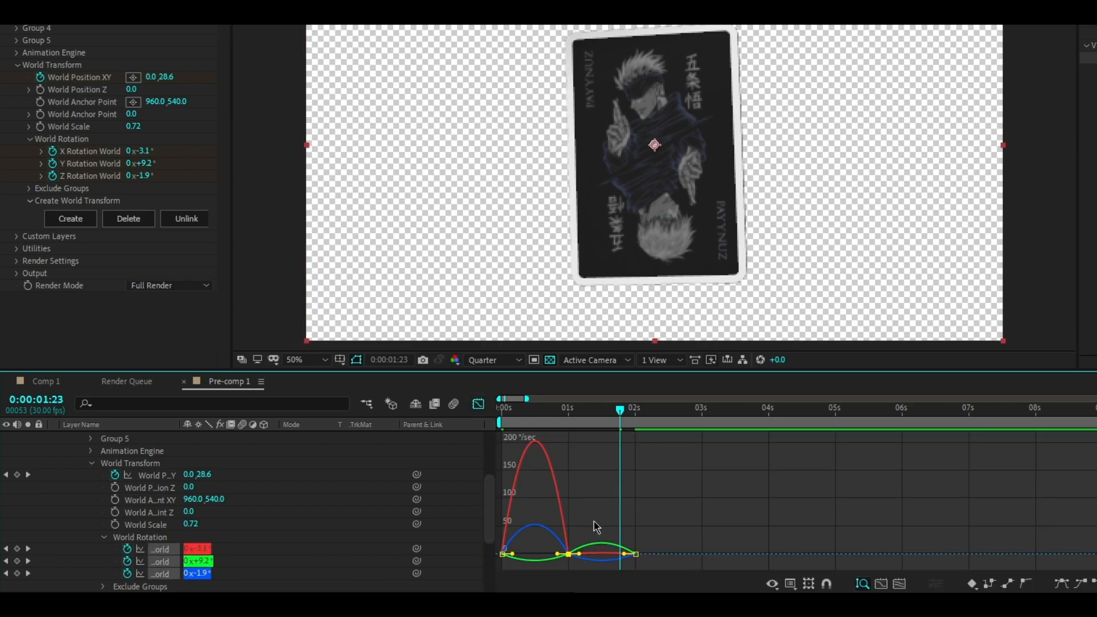
Reshape the world rotation speed curves between 0 and 1 second into an early peak with a long ease into the 1-second keyframes
{"action": "left_click_drag", "start_coordinate": [560, 553], "coordinate": [517, 555]}
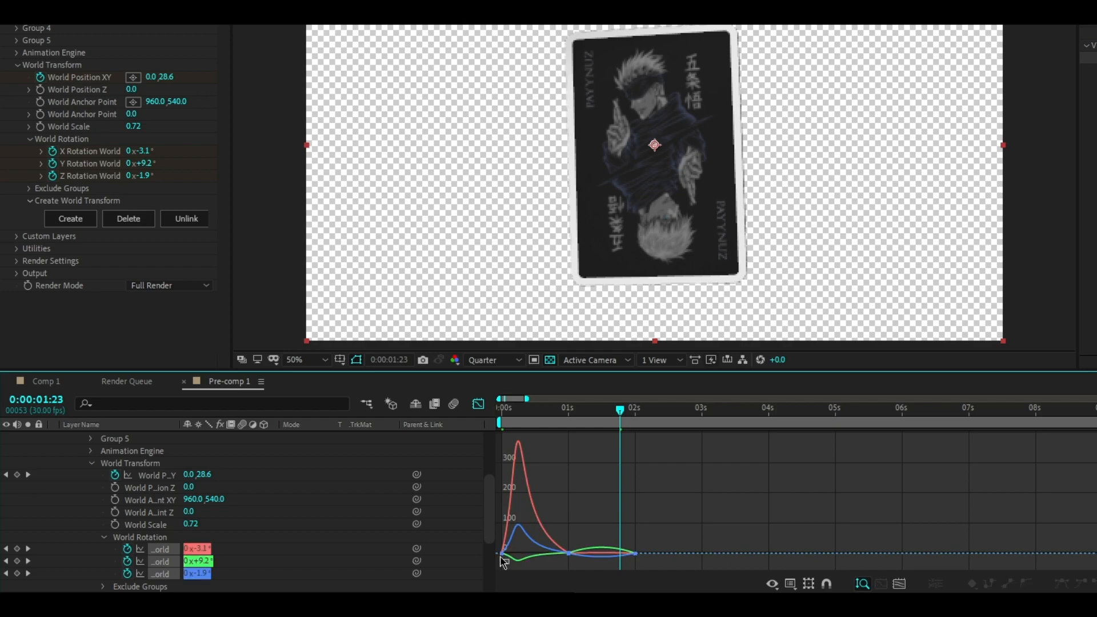
{"action": "left_click_drag", "start_coordinate": [526, 398], "coordinate": [511, 399]}
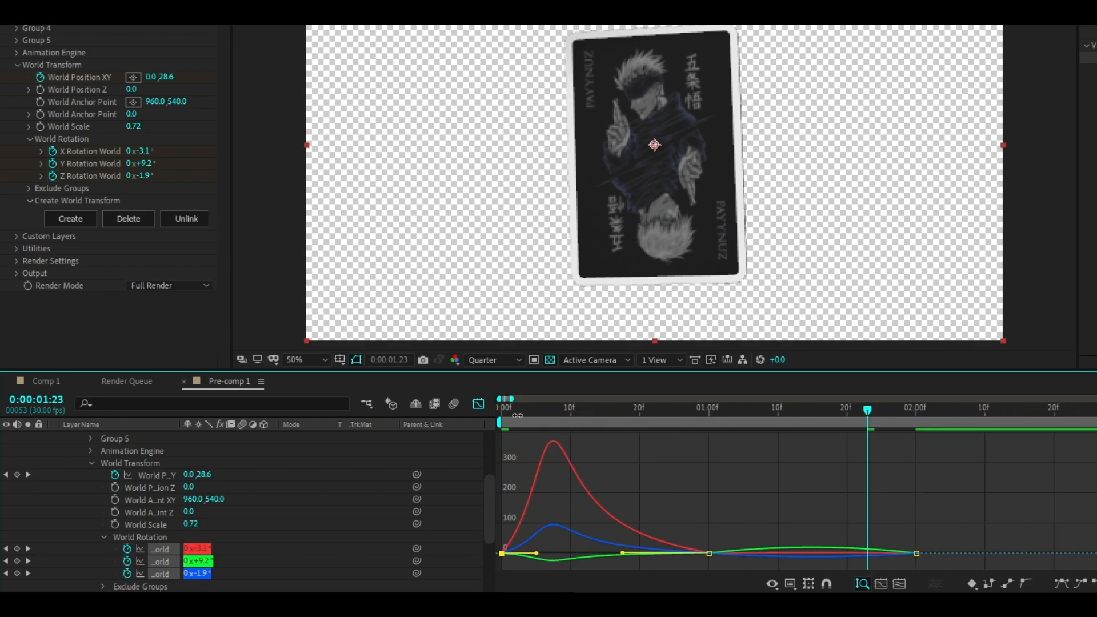
{"action": "left_click_drag", "start_coordinate": [536, 553], "coordinate": [547, 555]}
{"action": "left_click_drag", "start_coordinate": [725, 569], "coordinate": [690, 540]}
{"action": "left_click_drag", "start_coordinate": [622, 553], "coordinate": [616, 555]}
{"action": "left_click_drag", "start_coordinate": [557, 409], "coordinate": [494, 410]}
End the work area at 0:00:01:29 and preview the card animation
{"action": "left_click", "coordinate": [908, 410]}
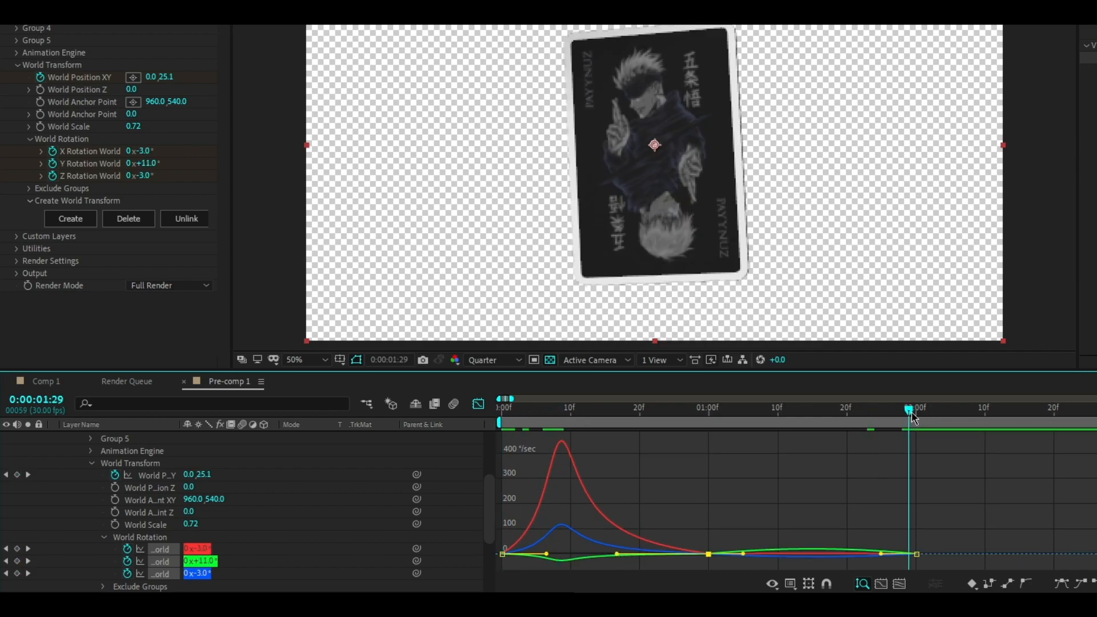
{"action": "key", "text": "n"}
{"action": "key", "text": "space"}
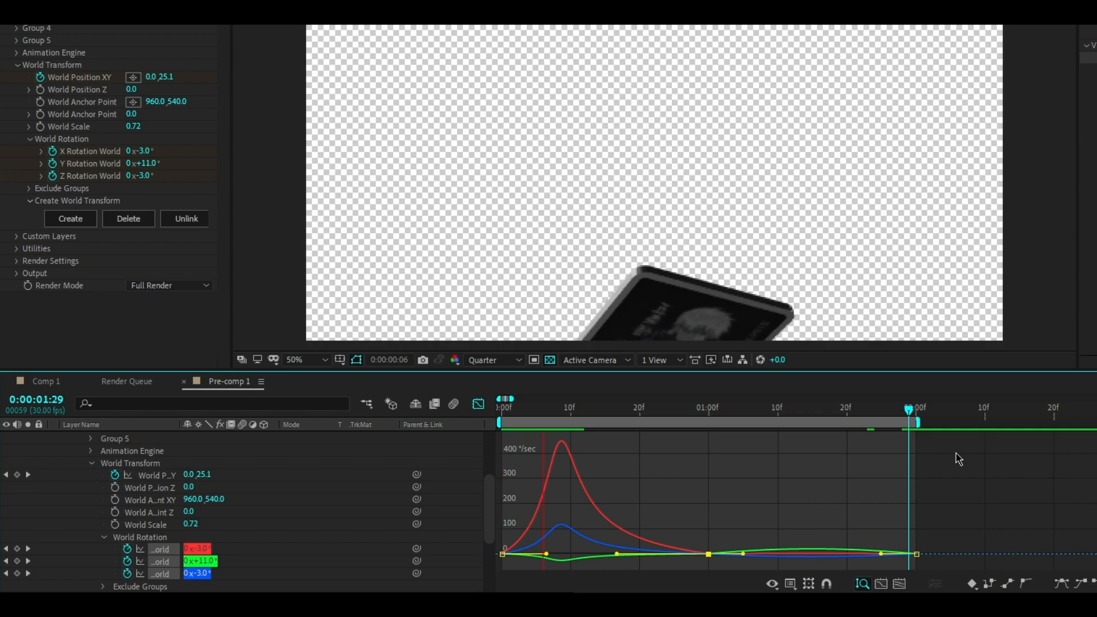